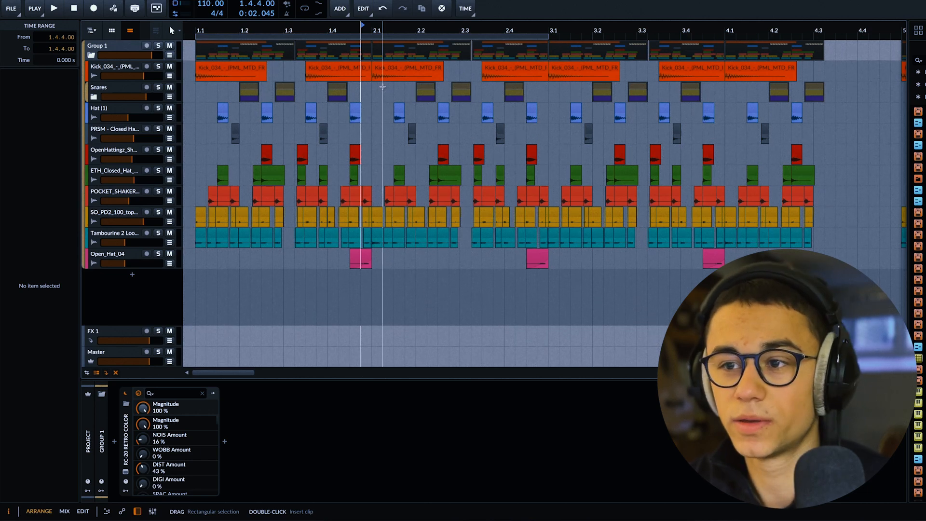
# Play the full drum arrangement from the start of bar 1.
pyautogui.scroll(-3, 192, 64)
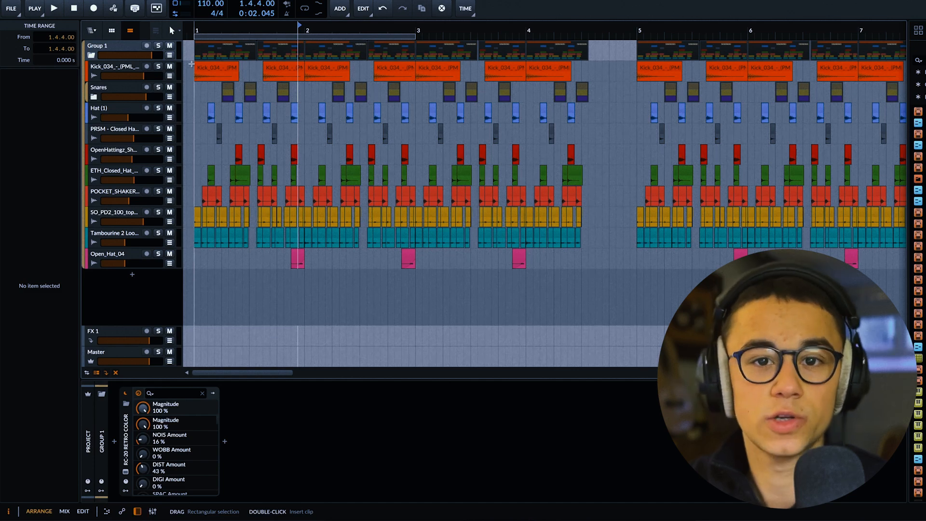
pyautogui.scroll(3, 192, 64)
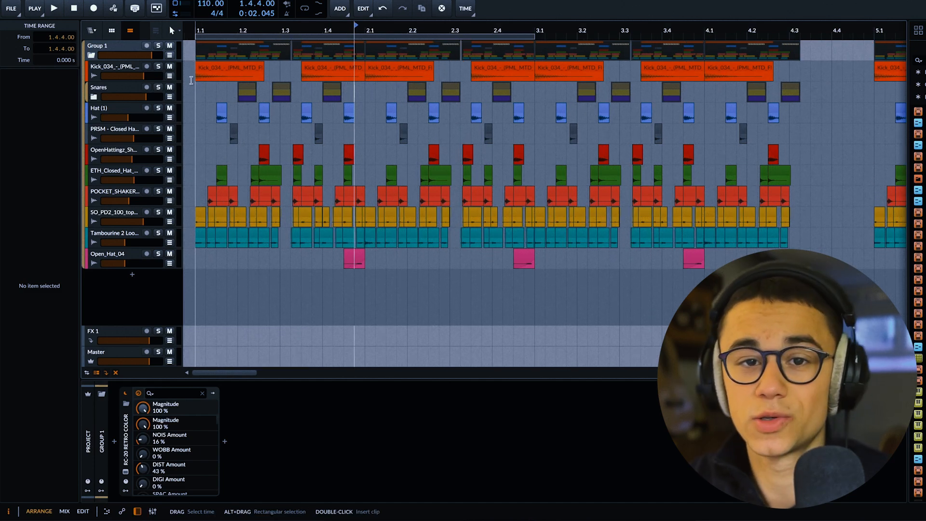
pyautogui.click(195, 100)
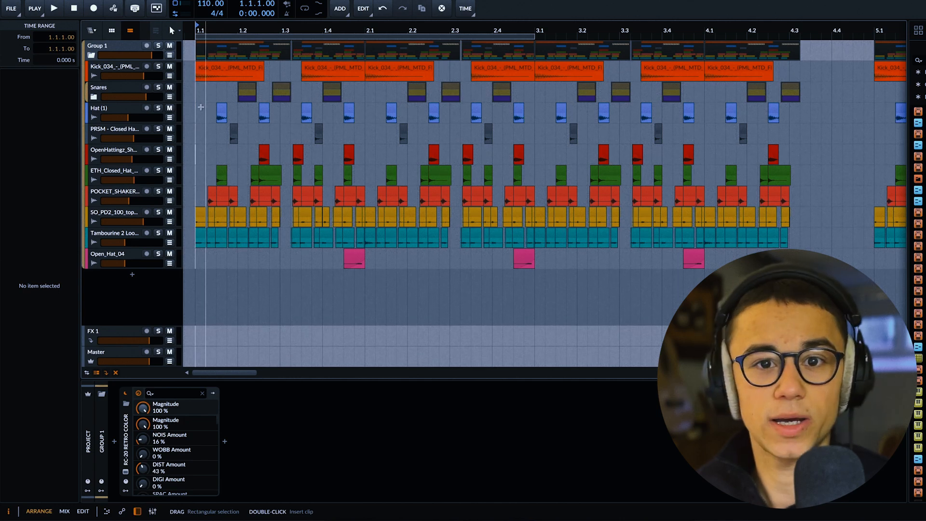
pyautogui.scroll(-1, 194, 97)
pyautogui.press('space')
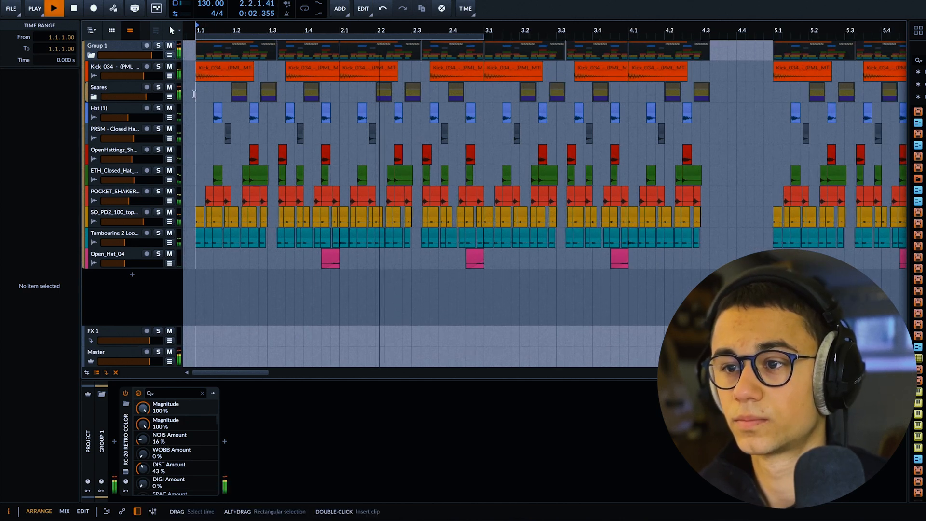
pyautogui.scroll(-1, 194, 94)
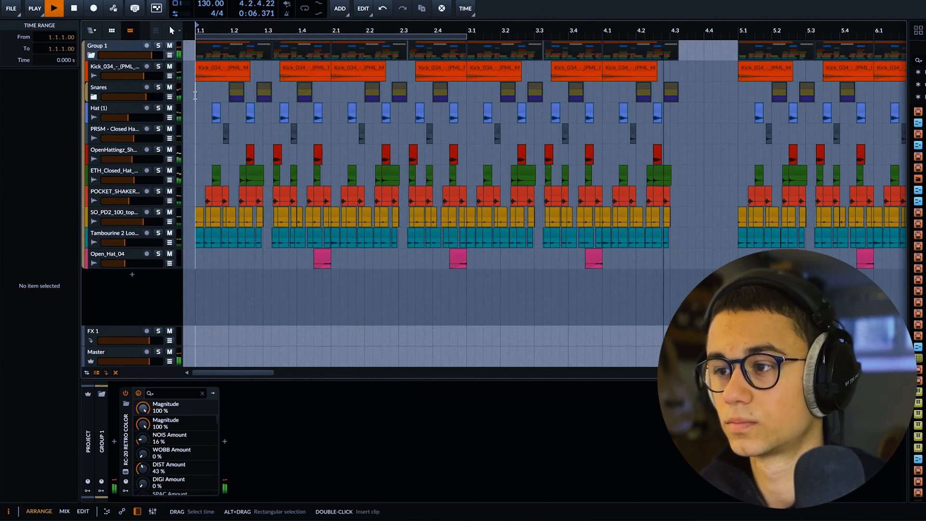
pyautogui.press('space')
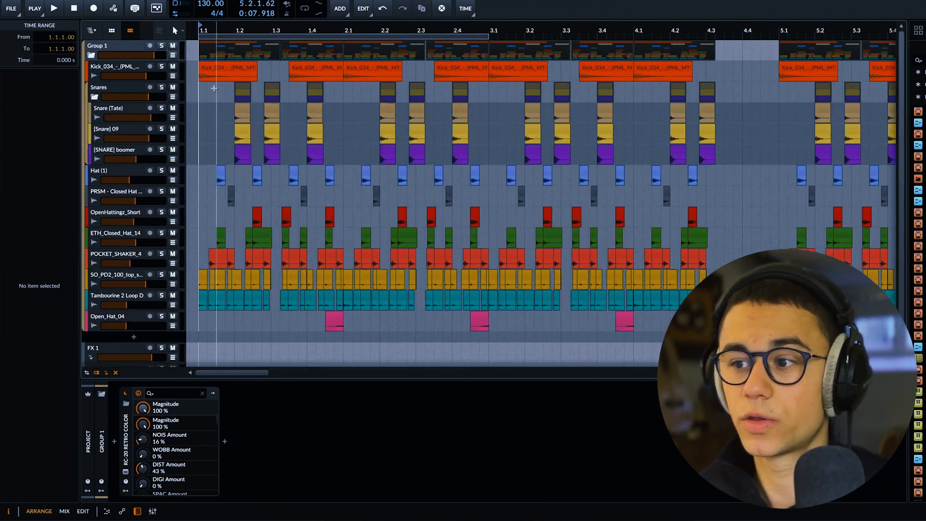
# Solo the kick track and play it on its own.
pyautogui.scroll(-2, 213, 86)
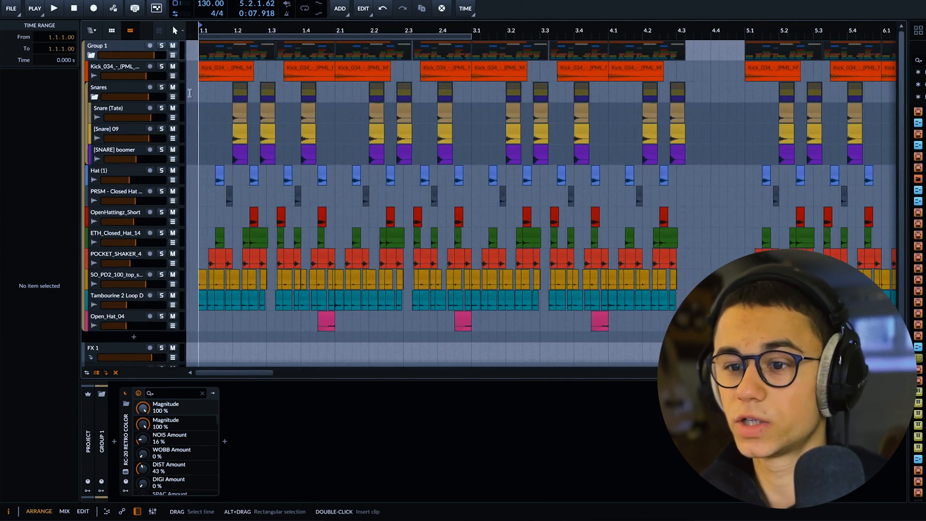
pyautogui.click(162, 67)
pyautogui.press('space')
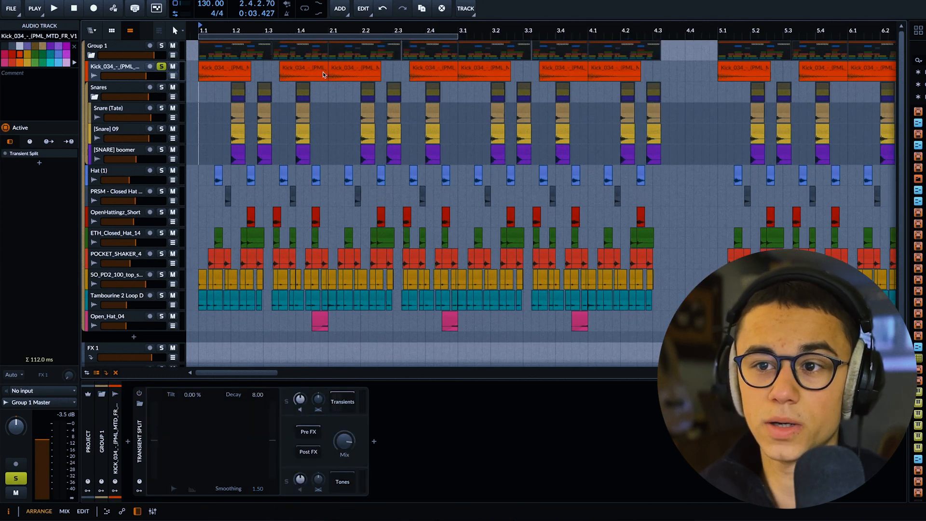
pyautogui.press('space')
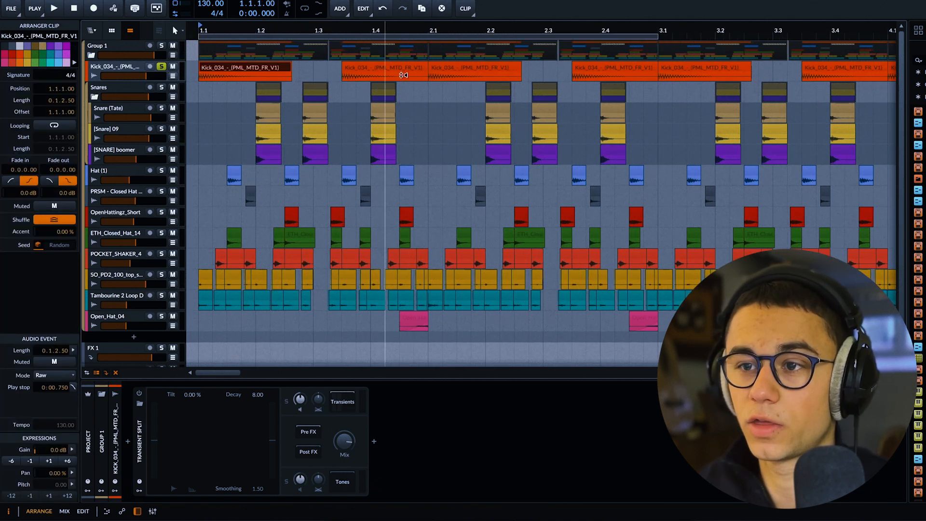
# Open the Transients chain of the kick's Transient Split and play the kick through its Garage Vauhallan reverb and Nonlinear Filter.
pyautogui.click(347, 402)
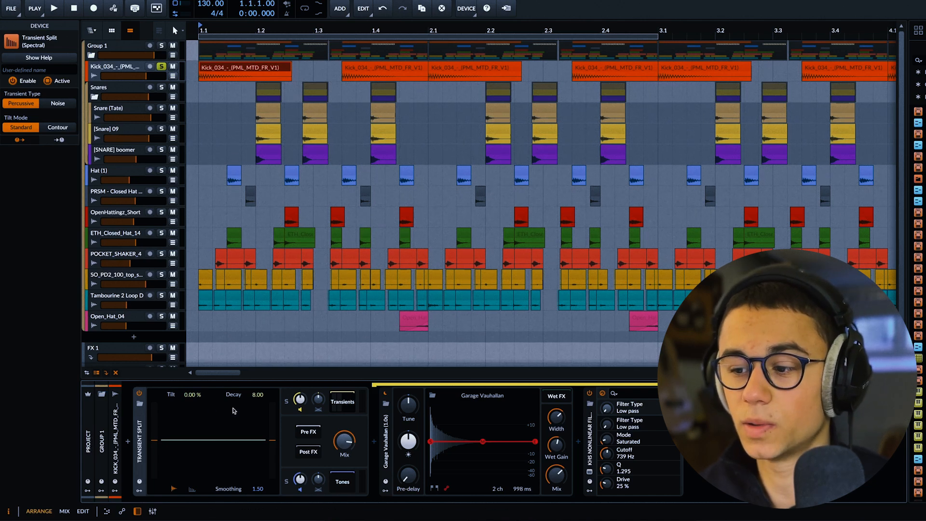
pyautogui.press('space')
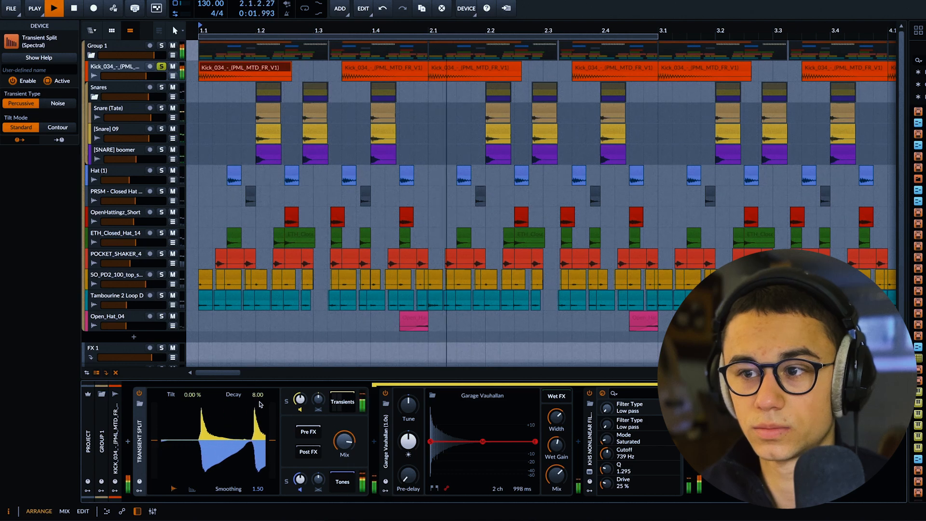
pyautogui.press('space')
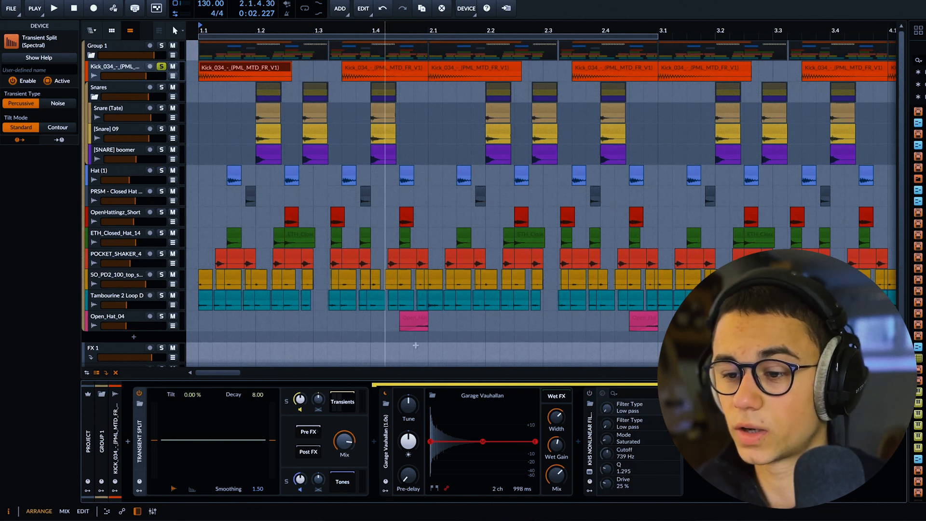
pyautogui.press('space')
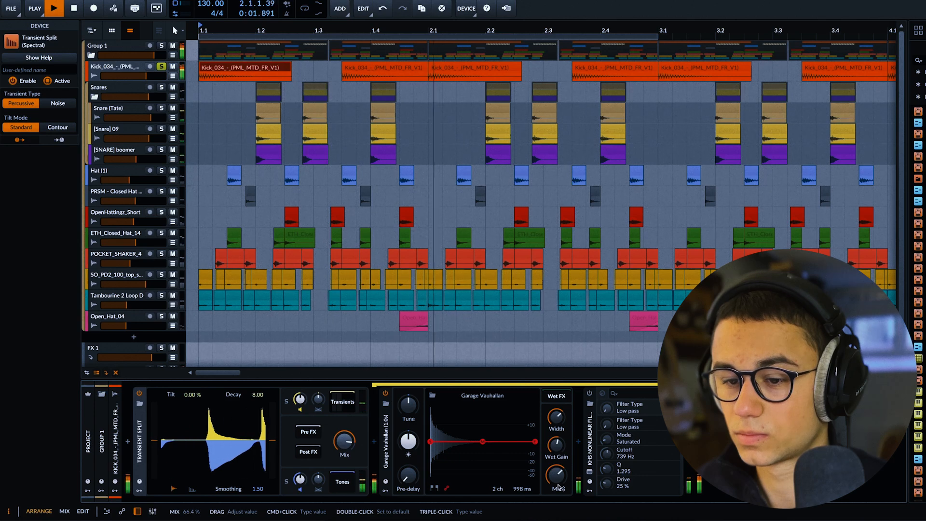
pyautogui.press('space')
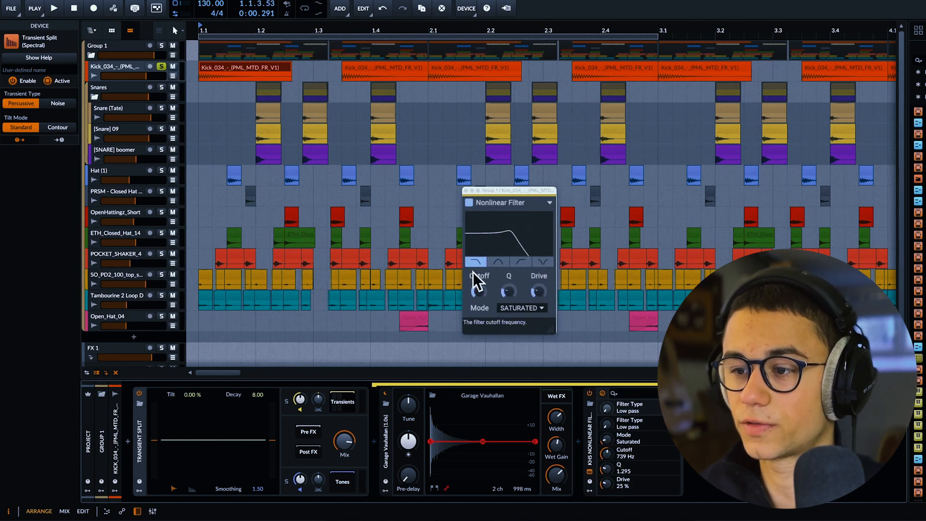
pyautogui.press('space')
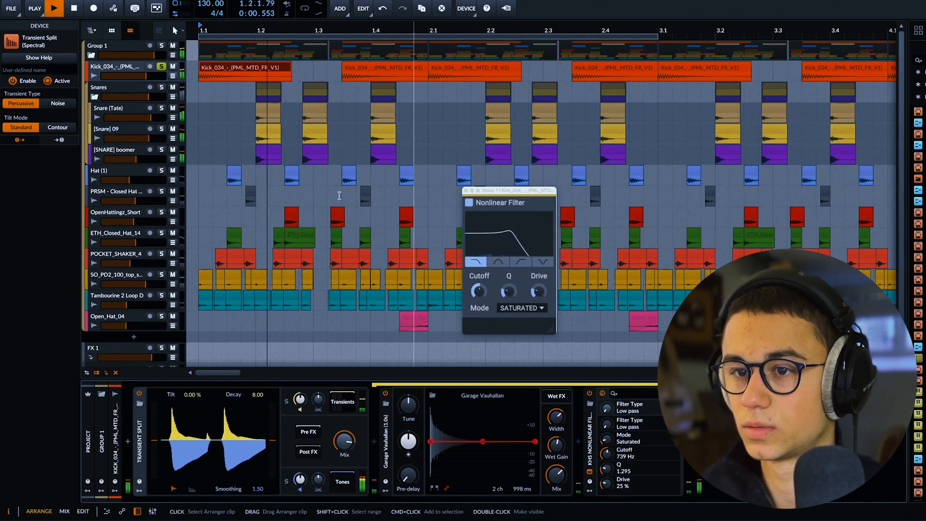
# Play the kick and the Snares group together with both soloed, and return the play position to bar 1.
pyautogui.click(166, 66)
pyautogui.press('space')
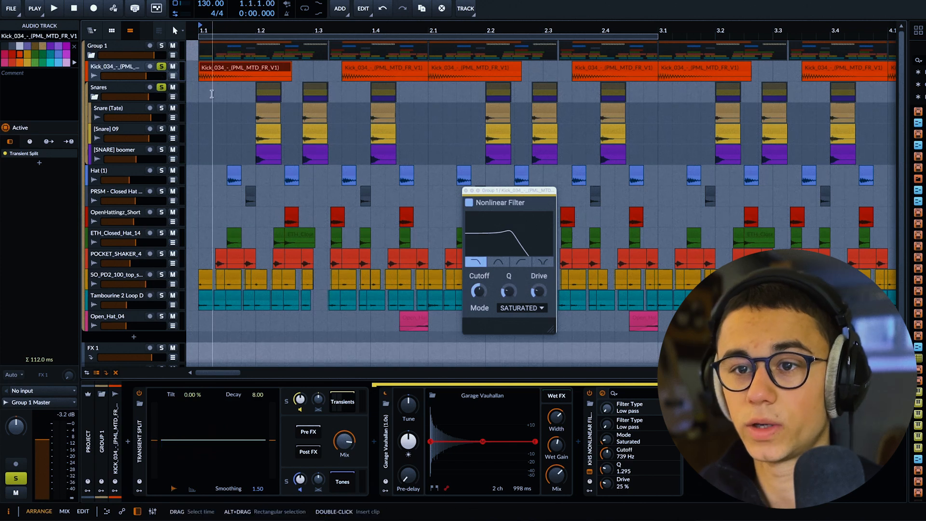
pyautogui.press('space')
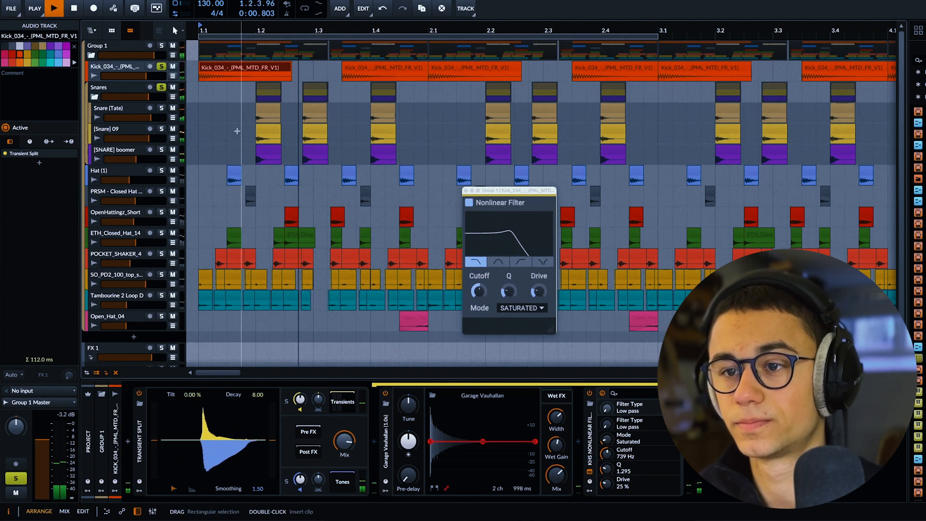
pyautogui.scroll(-1, 237, 134)
pyautogui.scroll(-3, 236, 134)
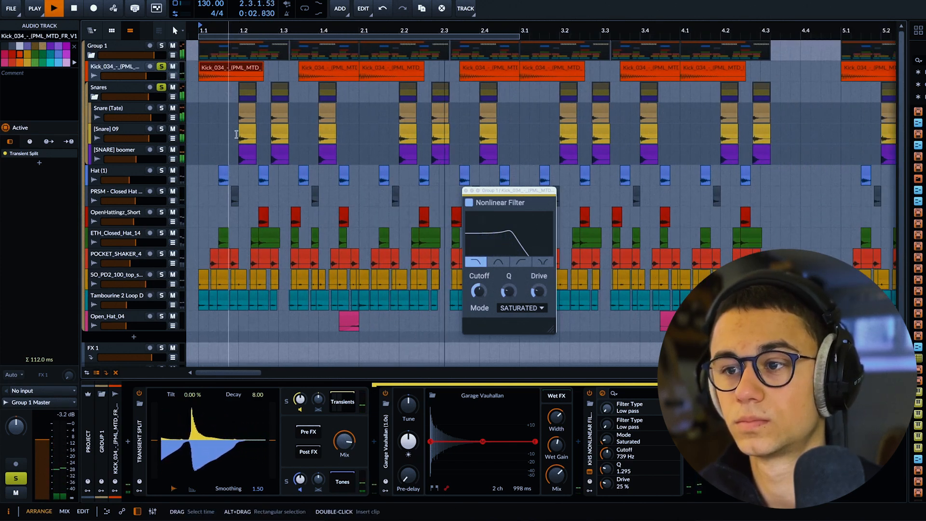
pyautogui.click(236, 135)
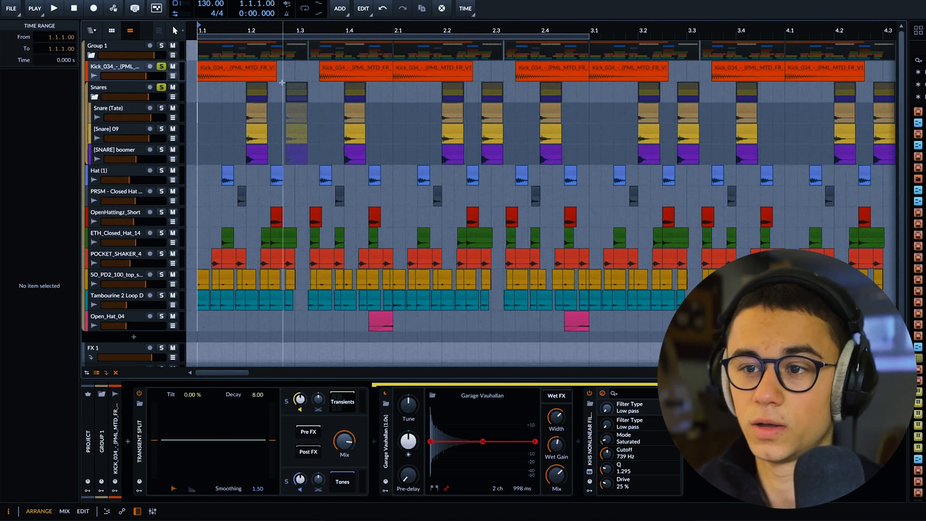
# Reactivate the muted second snare hit in bar 1 while playing the kick and snare loop.
pyautogui.press('space')
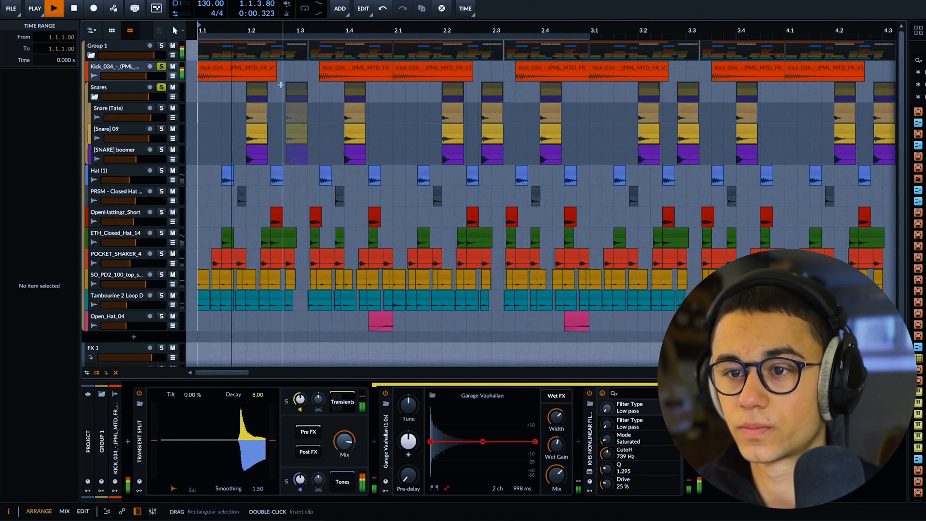
pyautogui.click(305, 96)
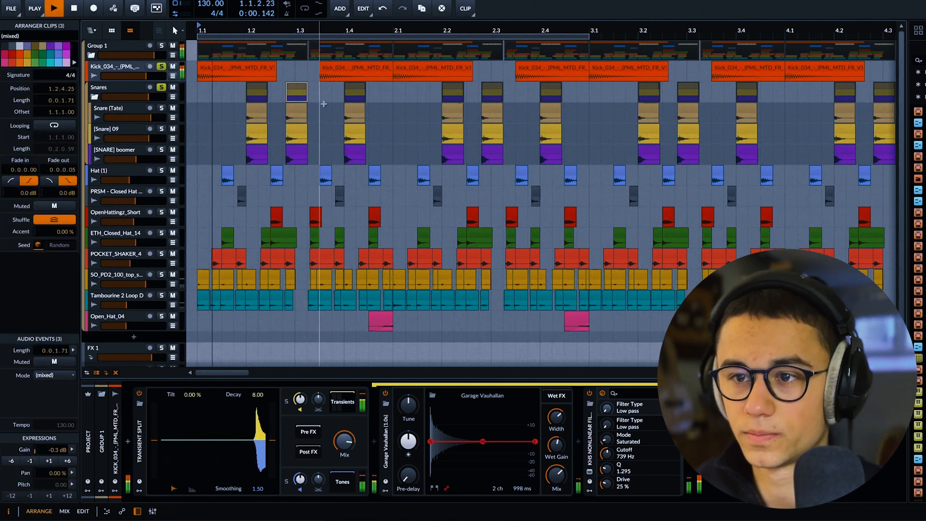
pyautogui.click(330, 99)
pyautogui.press('space')
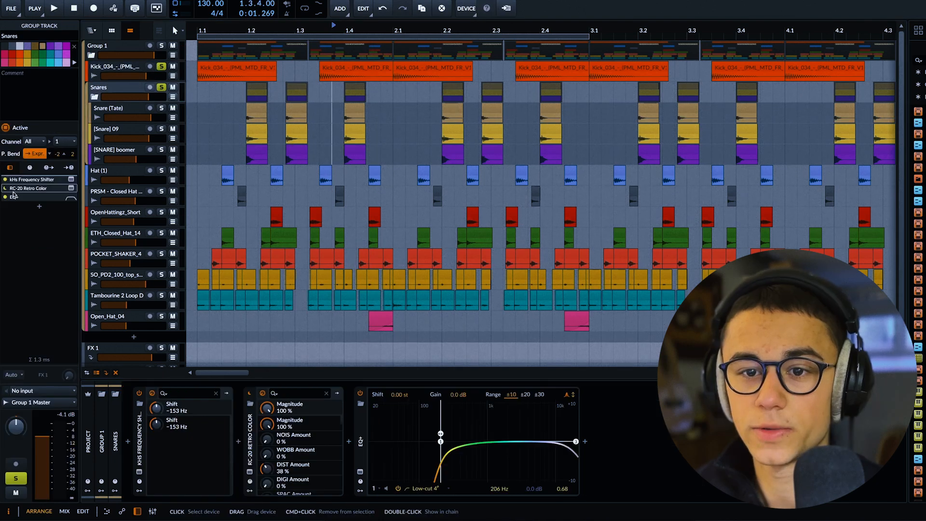
# Bypass the kHs Frequency Shifter, RC-20 Retro Color and EQ+ on the Snares group.
pyautogui.click(6, 179)
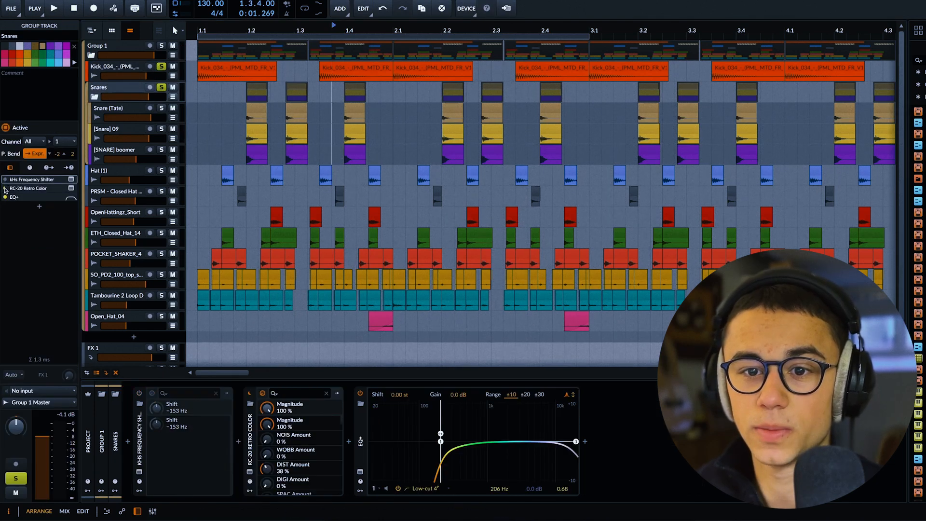
pyautogui.click(5, 189)
pyautogui.click(6, 197)
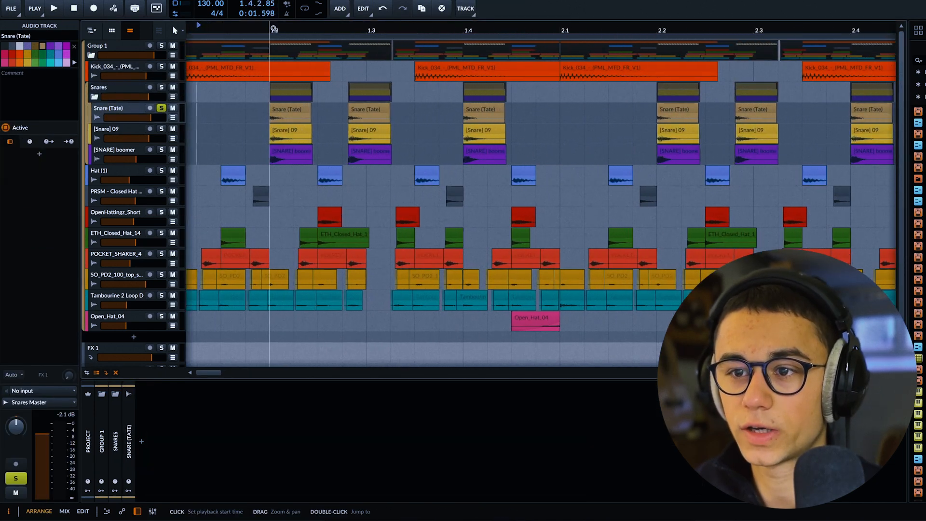
# Solo the [Snare] 09 track, open its kHs Frequency Shifter and play the snare.
pyautogui.click(161, 129)
pyautogui.click(119, 133)
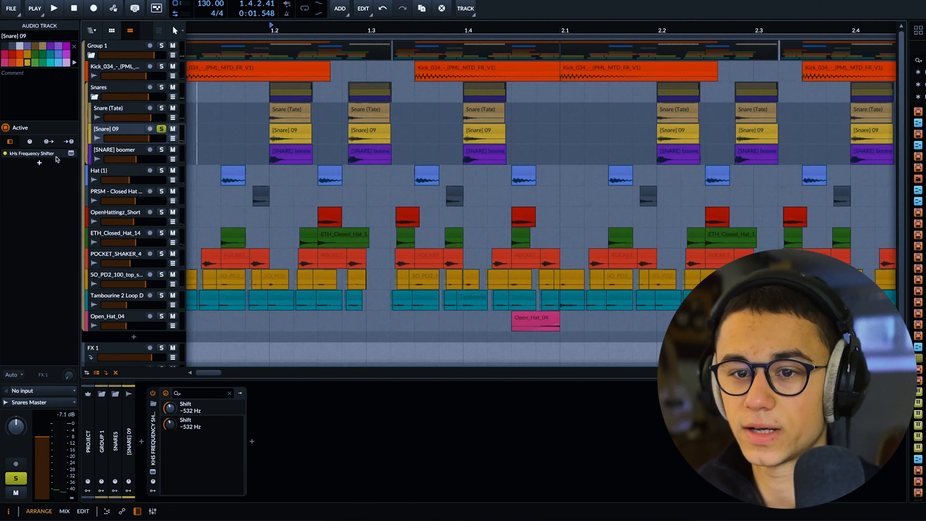
pyautogui.click(72, 153)
pyautogui.press('space')
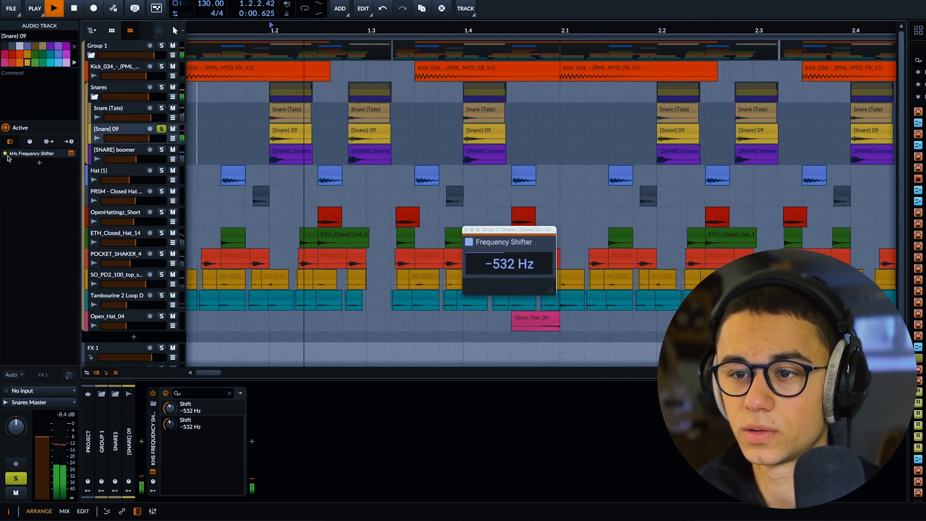
# Compare the [Snare] 09 sound with its Frequency Shifter disabled and enabled, leaving the effect on.
pyautogui.click(6, 155)
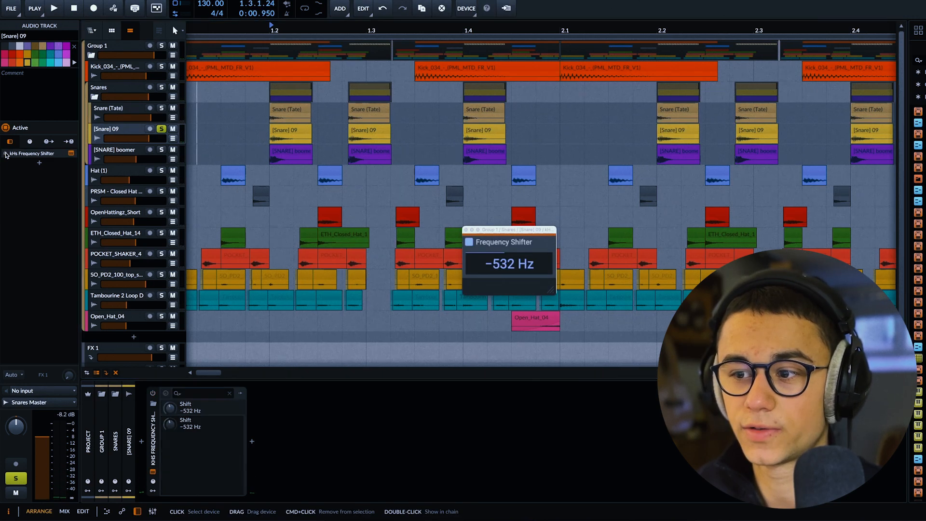
pyautogui.click(470, 245)
pyautogui.press('space')
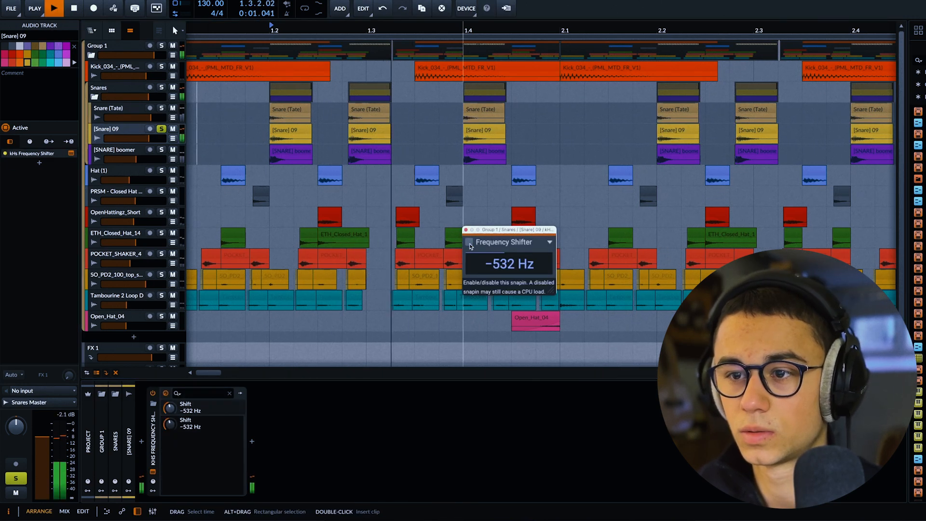
pyautogui.press('space')
pyautogui.click(470, 245)
pyautogui.press('space')
pyautogui.press('space')
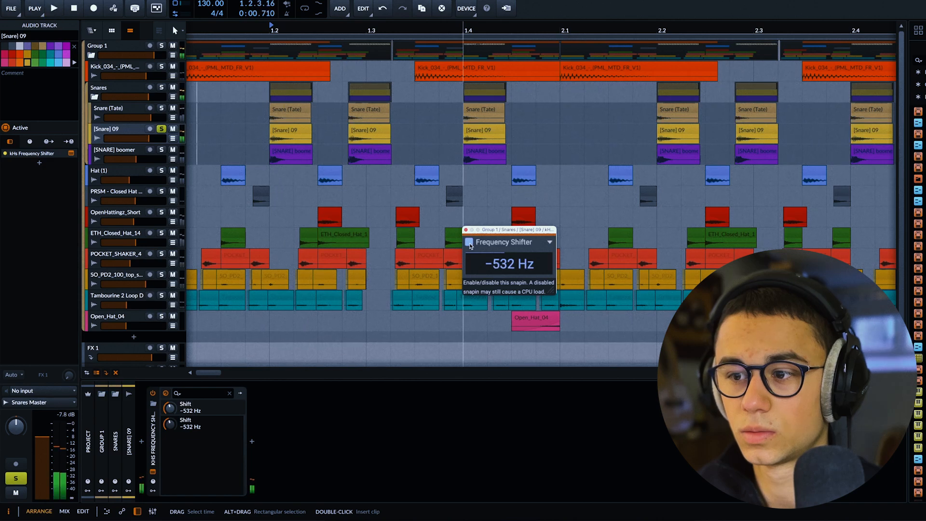
pyautogui.press('space')
# Solo the [SNARE] boomer track and play it on its own.
pyautogui.click(162, 150)
pyautogui.click(123, 155)
pyautogui.press('space')
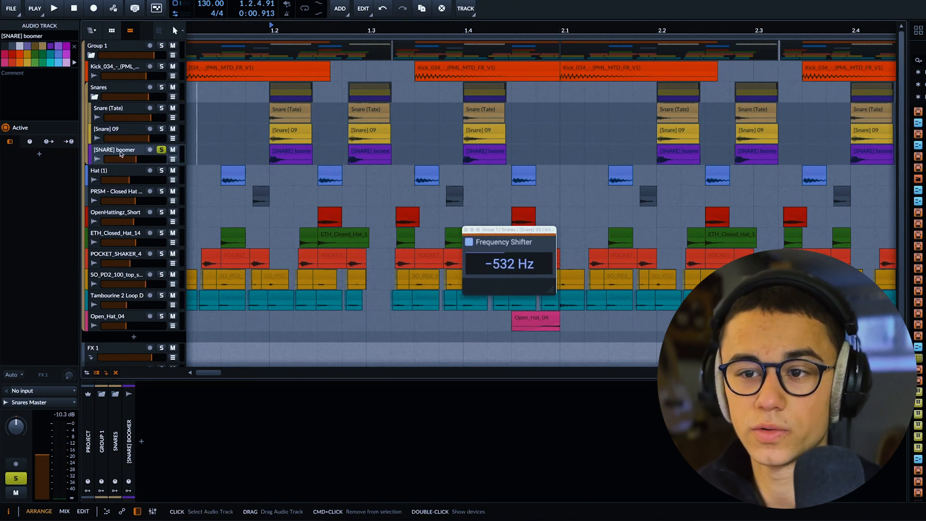
pyautogui.press('space')
pyautogui.press('space')
pyautogui.scroll(-4, 338, 200)
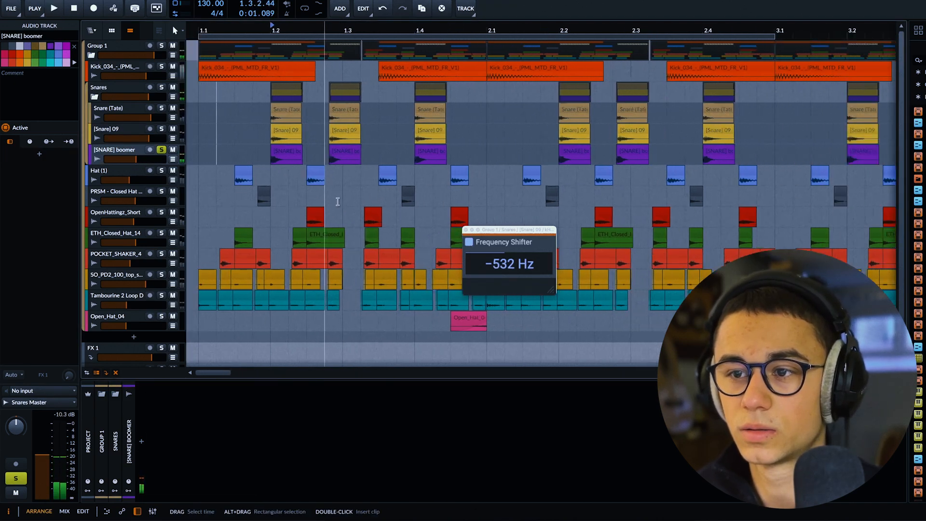
# Solo the Snares group, play the layered snares and open the group's kHs Frequency Shifter.
pyautogui.click(161, 87)
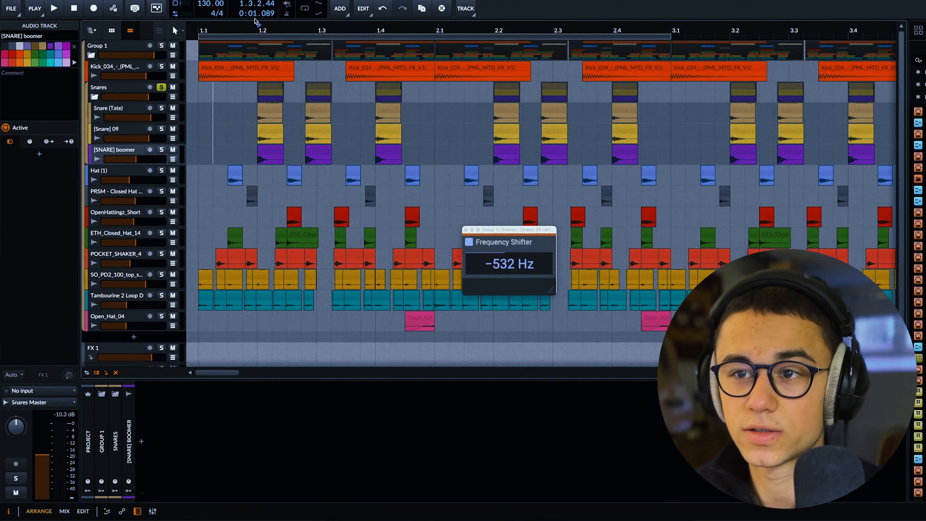
pyautogui.press('space')
pyautogui.click(138, 99)
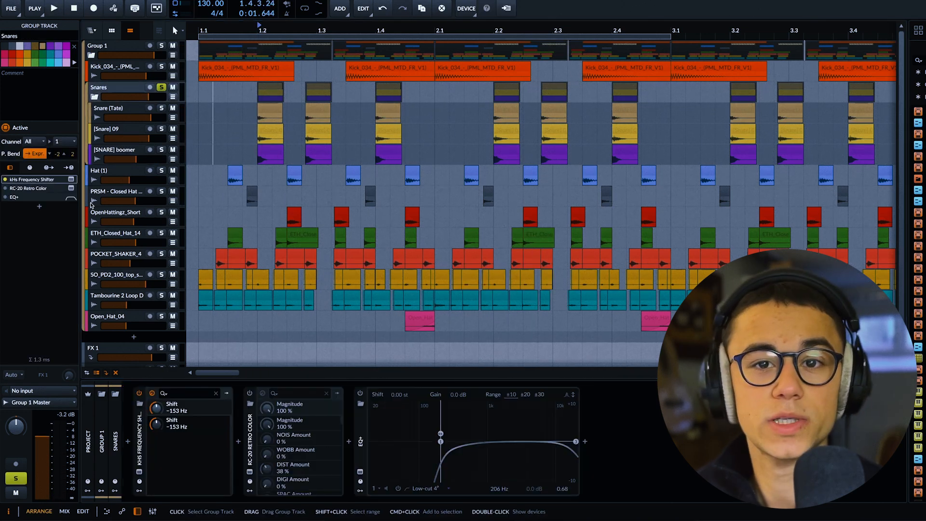
pyautogui.click(71, 179)
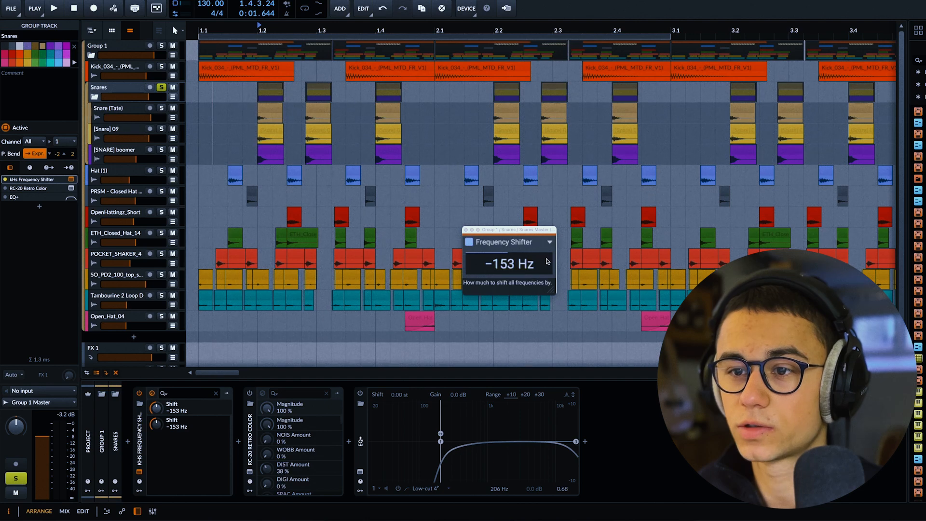
# Compare the layered snares with the group's Frequency Shifter disabled and enabled, leaving the effect on.
pyautogui.press('space')
pyautogui.press('space')
pyautogui.click(469, 244)
pyautogui.press('space')
pyautogui.press('space')
pyautogui.click(470, 244)
pyautogui.press('space')
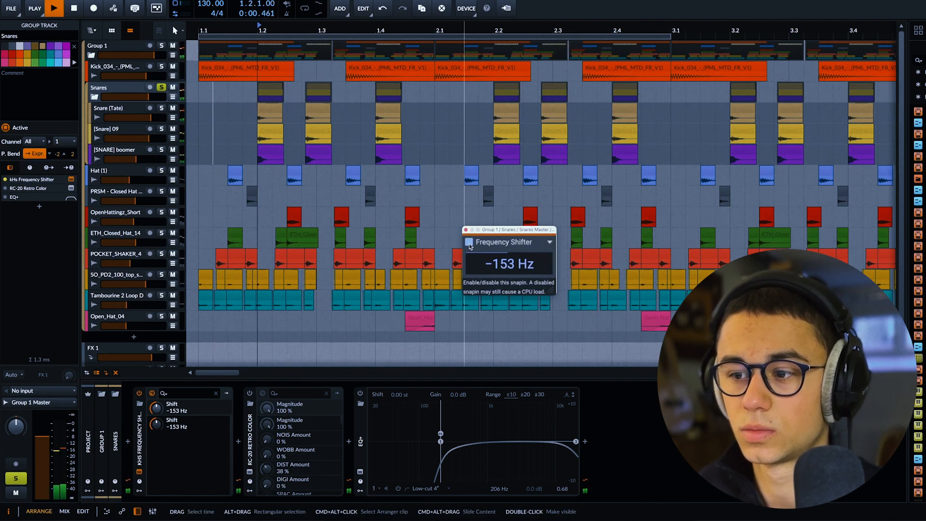
# Turn on RC-20 Retro Color and EQ+ on the Snares group, and play the snares as each effect is added.
pyautogui.press('space')
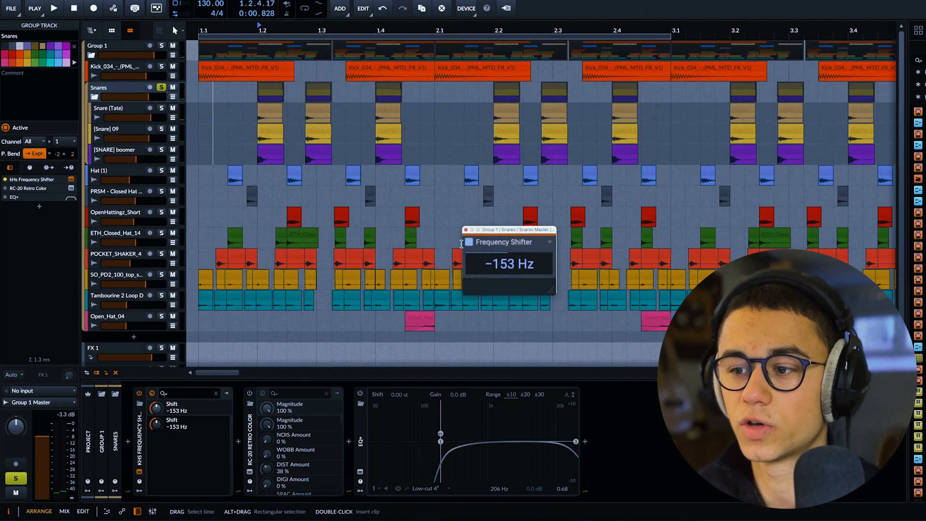
pyautogui.click(27, 188)
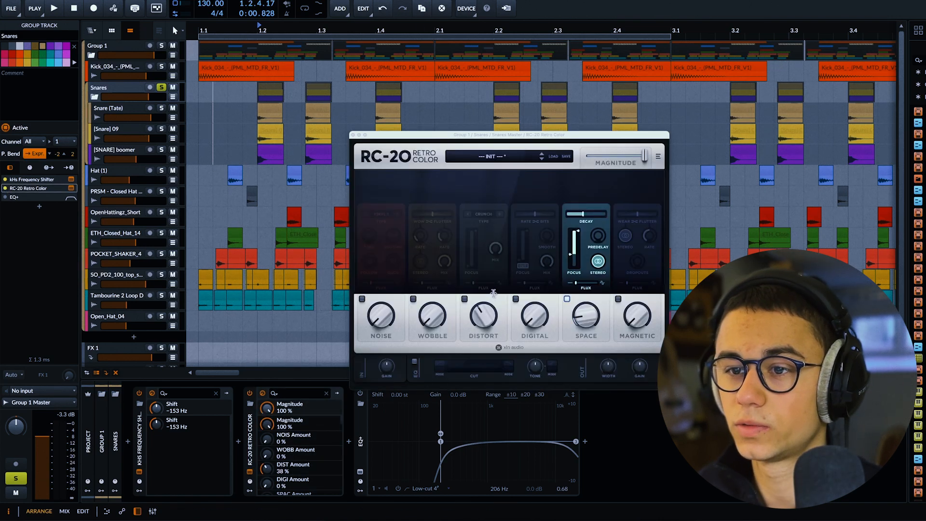
pyautogui.press('space')
pyautogui.press('space')
pyautogui.click(353, 135)
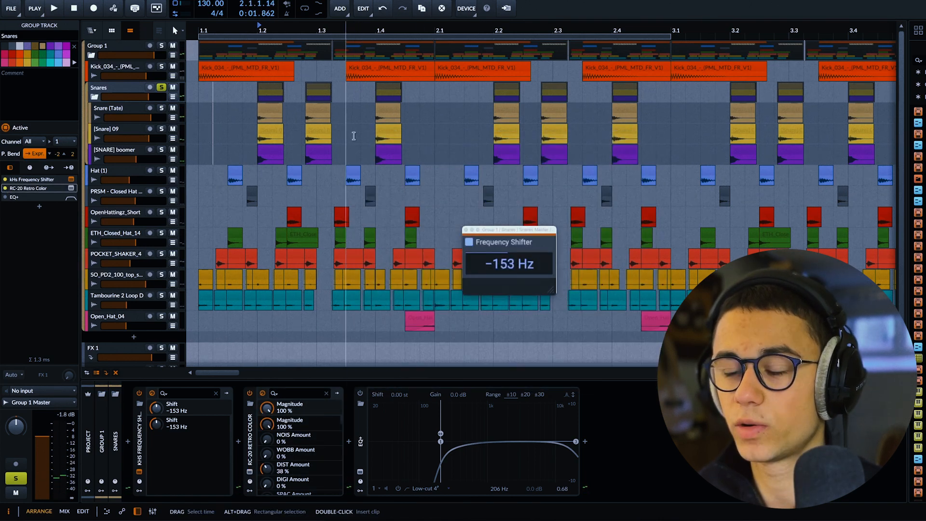
pyautogui.click(48, 197)
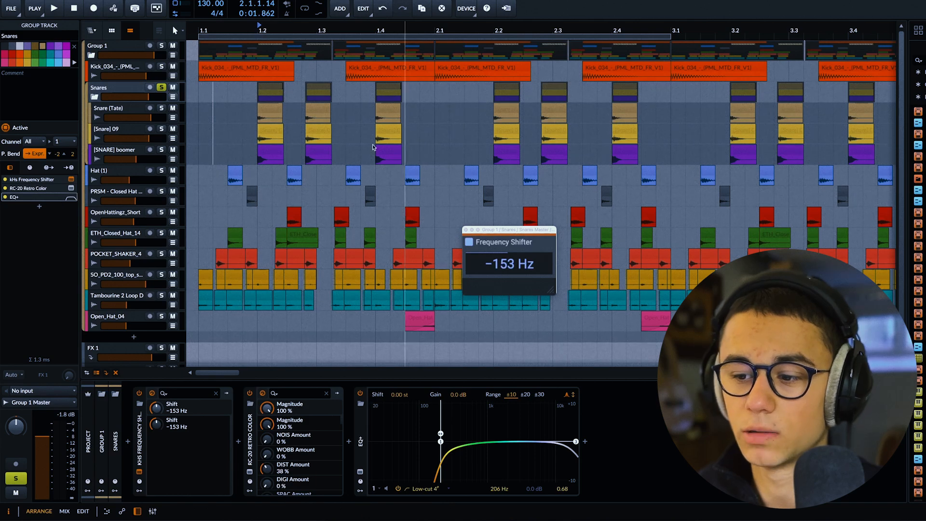
pyautogui.press('space')
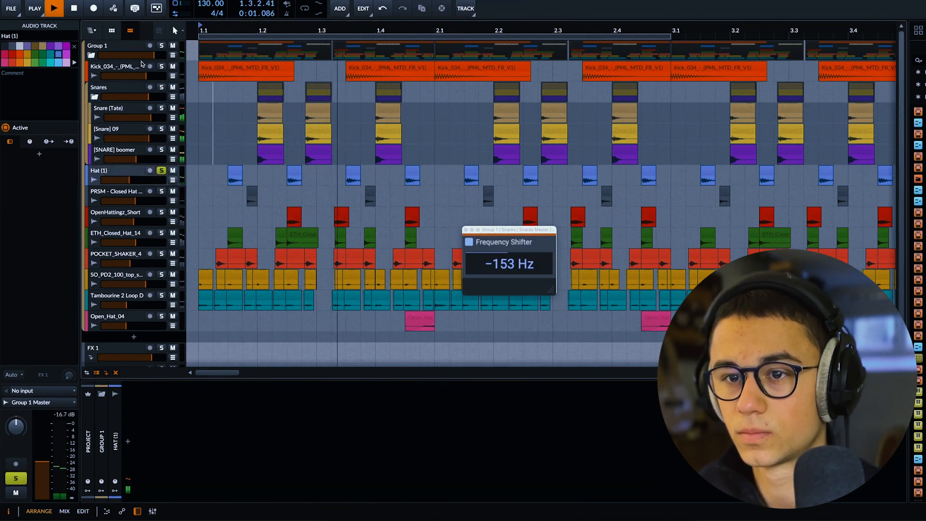
# Solo the Hat (1) track together with the kick and Snares group, play them, and close the Frequency Shifter window.
pyautogui.press('space')
pyautogui.press('space')
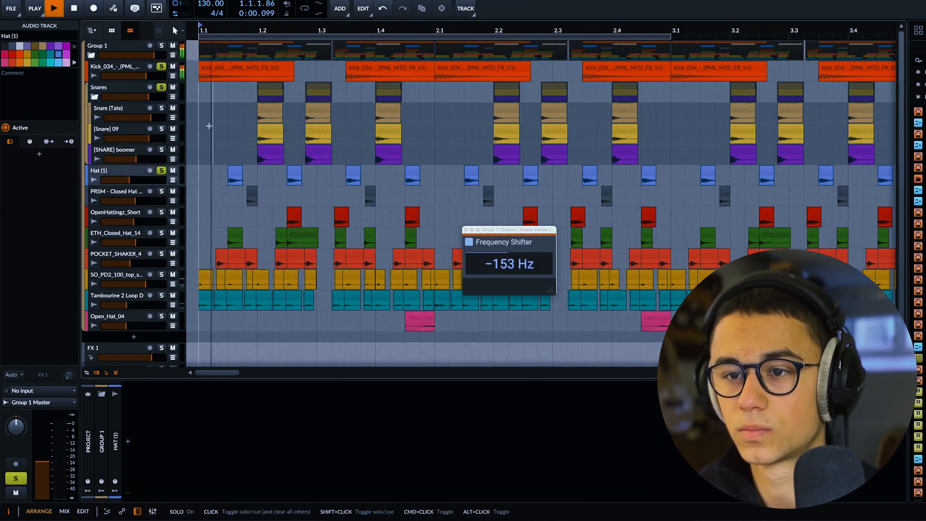
pyautogui.click(467, 230)
pyautogui.press('space')
# Add the PRSM closed hat to the soloed kick, snares and Hat (1), and play the combination.
pyautogui.scroll(3, 198, 206)
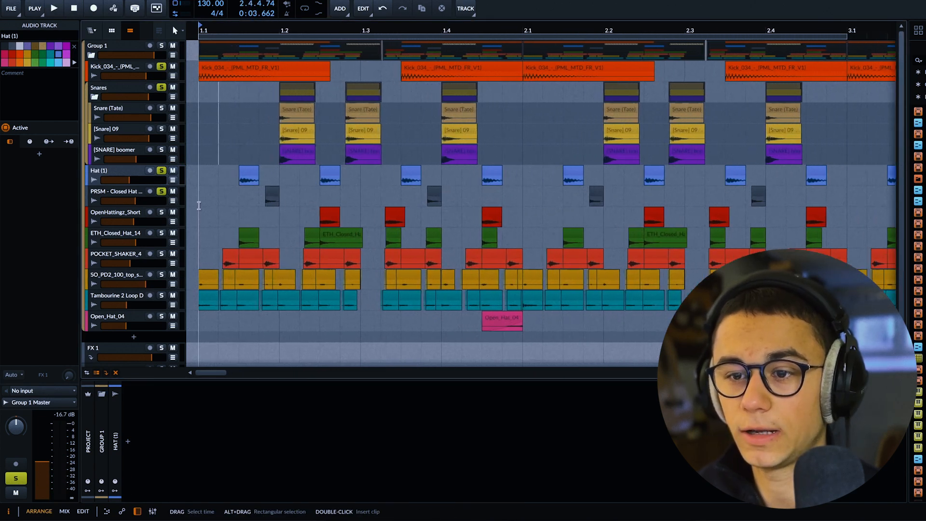
pyautogui.scroll(3, 198, 206)
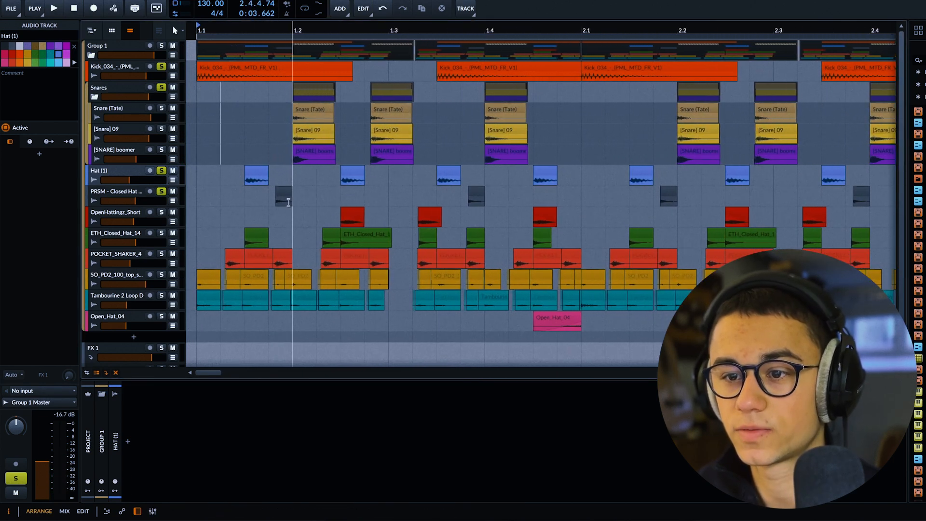
pyautogui.press('space')
pyautogui.scroll(-3, 251, 214)
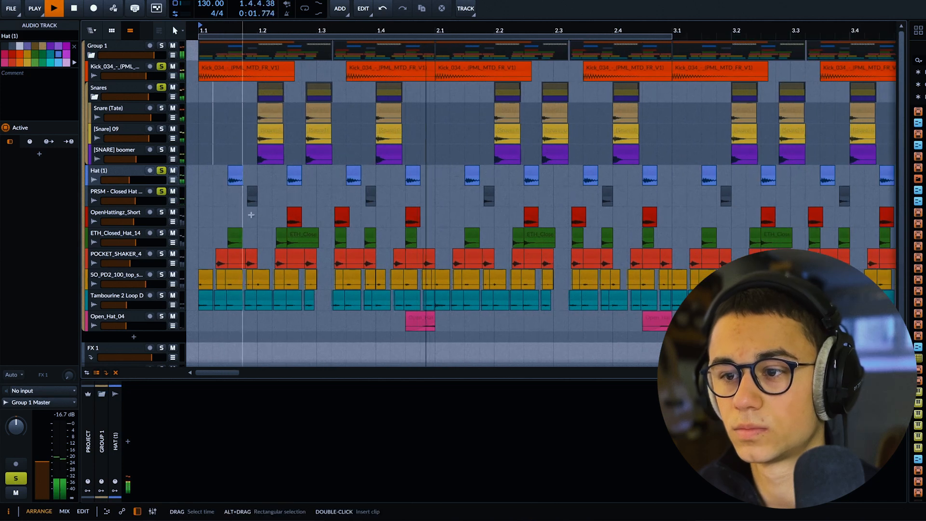
pyautogui.press('space')
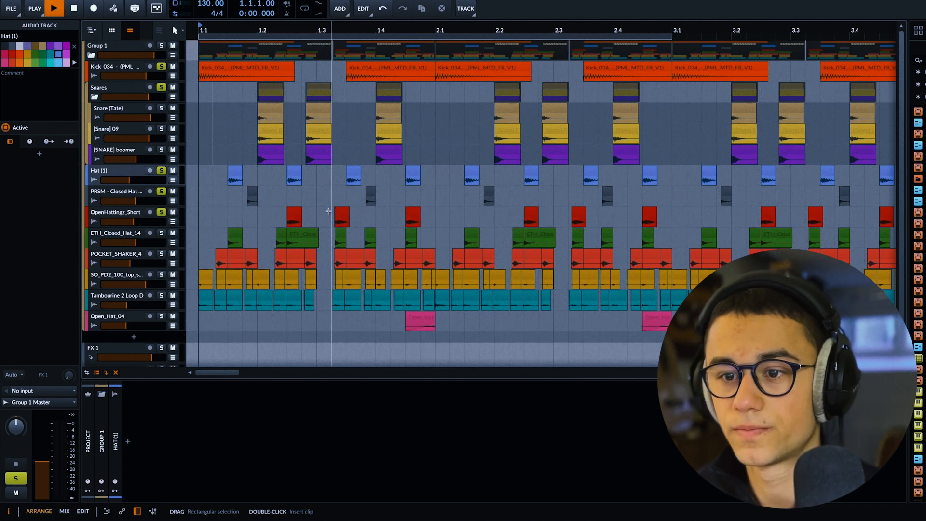
# Add OpenHattingz_Short to the soloed drum tracks and play the pattern.
pyautogui.press('space')
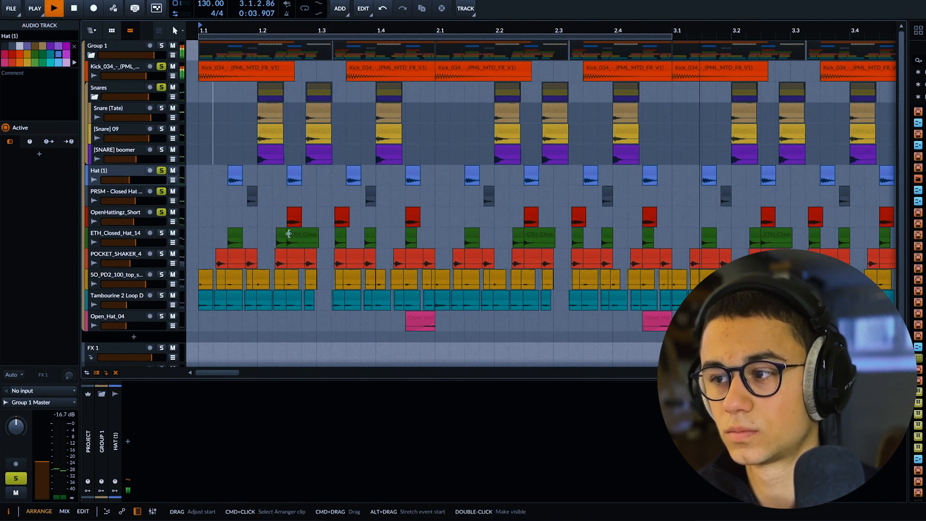
pyautogui.scroll(-3, 289, 234)
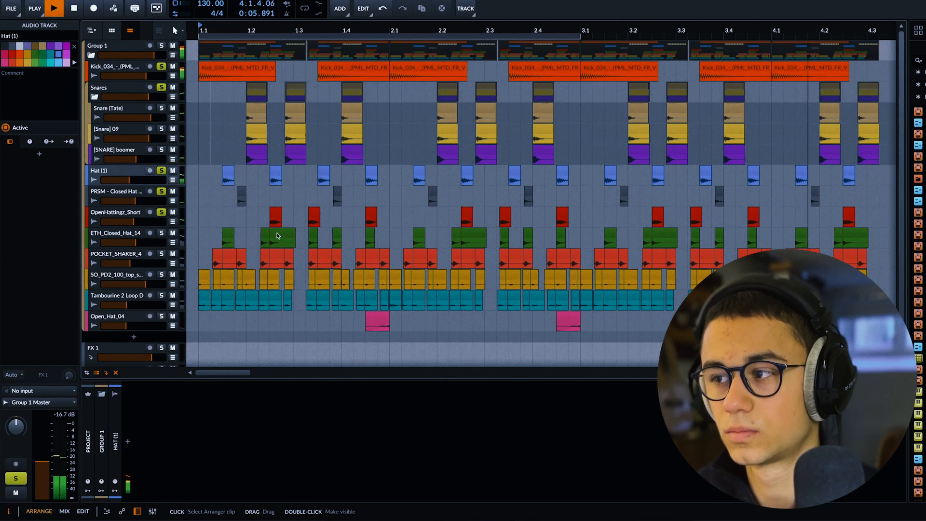
pyautogui.press('space')
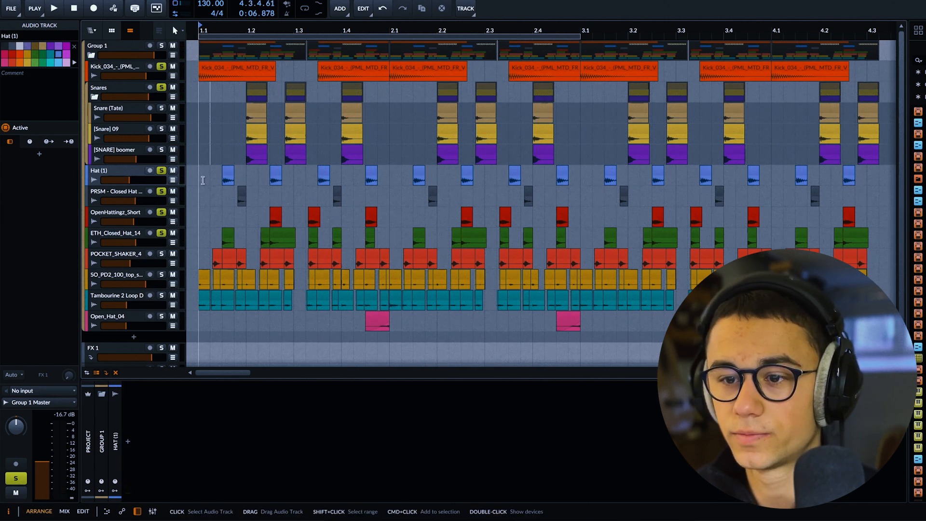
# Add ETH_Closed_Hat_14 and POCKET_SHAKER_4 one after the other to the soloed tracks, playing the beat with each.
pyautogui.press('space')
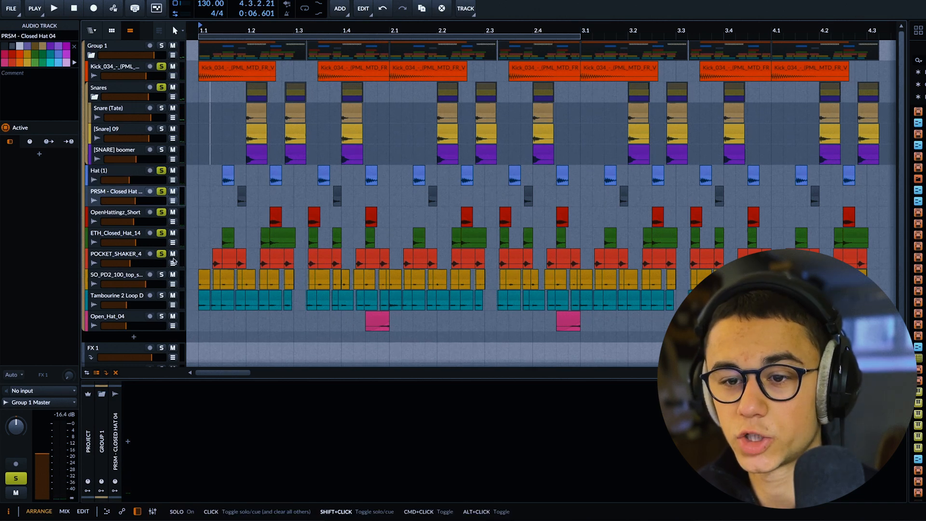
pyautogui.press('space')
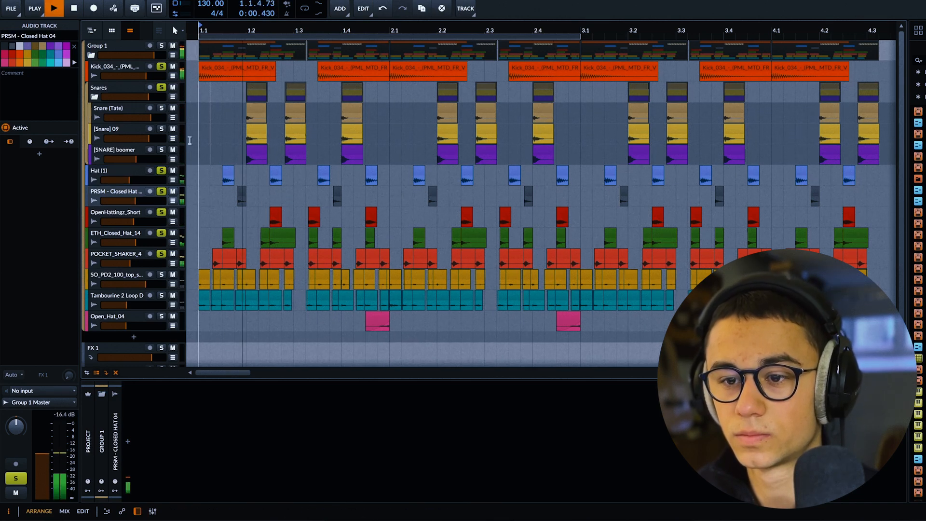
# Clear the track solos and mute the SO_PD2_100 top shaker, Tambourine 2 Loop D and Open_Hat_04 while the beat plays.
pyautogui.click(163, 255)
pyautogui.click(163, 255)
pyautogui.click(173, 275)
pyautogui.click(173, 296)
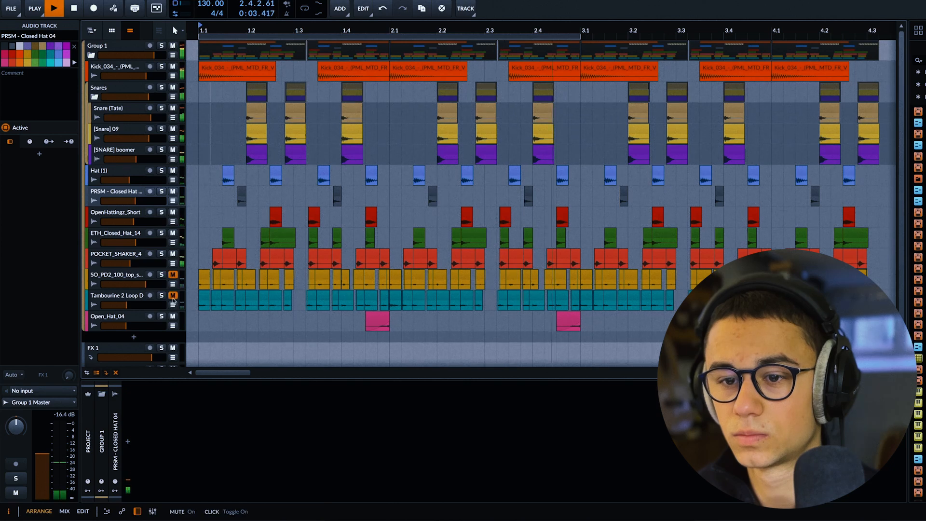
pyautogui.click(173, 317)
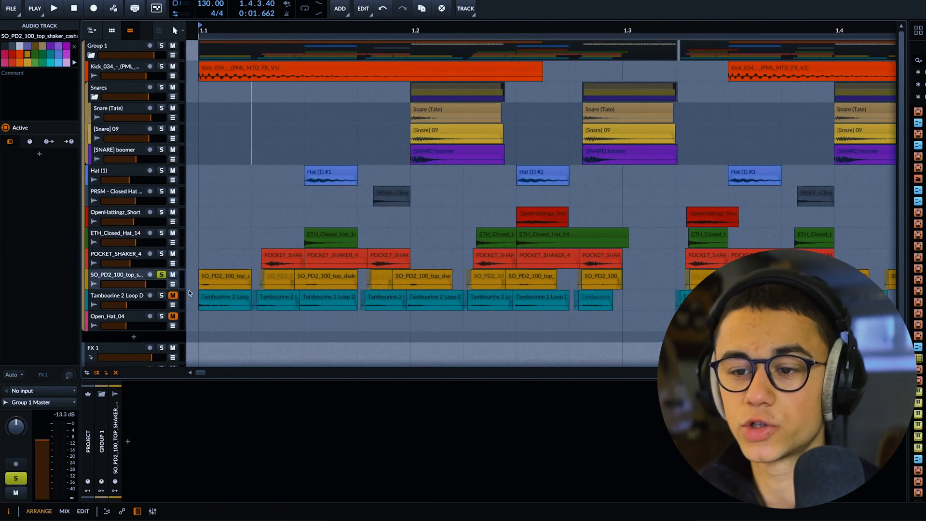
# Solo the SO_PD2_100 top shaker track, examine its chopped clips and play it on its own.
pyautogui.scroll(6, 198, 293)
pyautogui.scroll(-5, 324, 288)
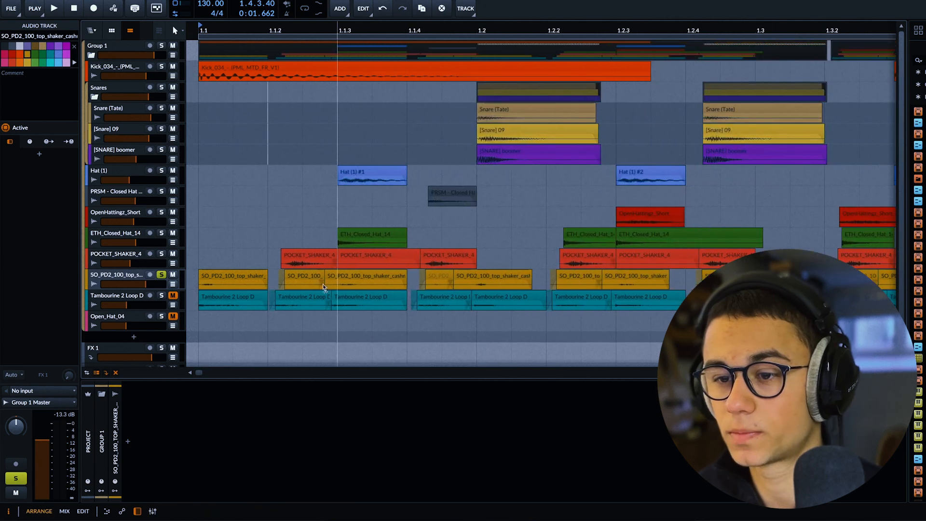
pyautogui.scroll(-1, 277, 281)
pyautogui.scroll(-1, 260, 266)
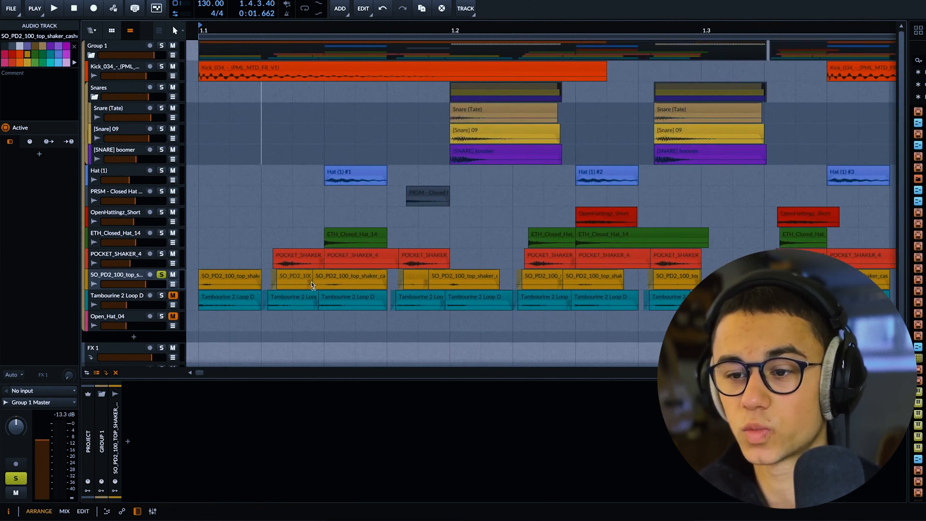
pyautogui.scroll(-6, 284, 279)
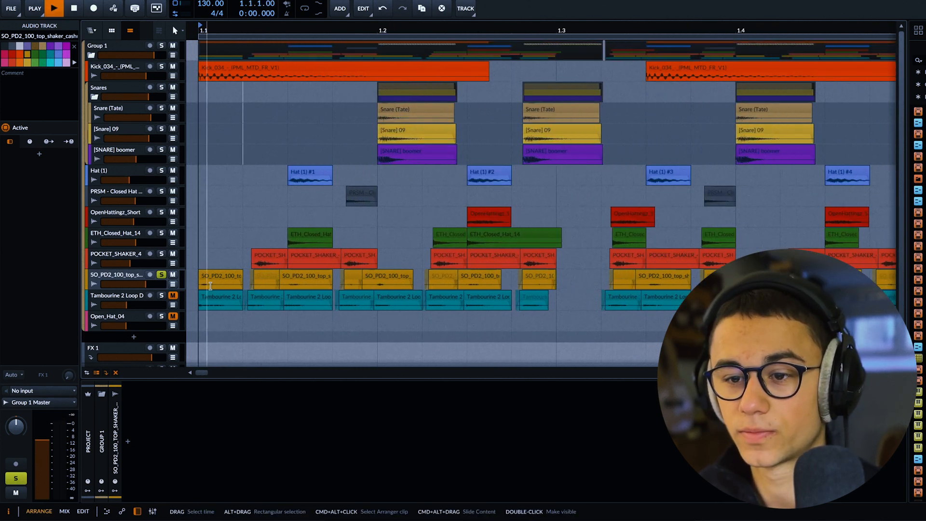
pyautogui.press('space')
pyautogui.scroll(-4, 209, 288)
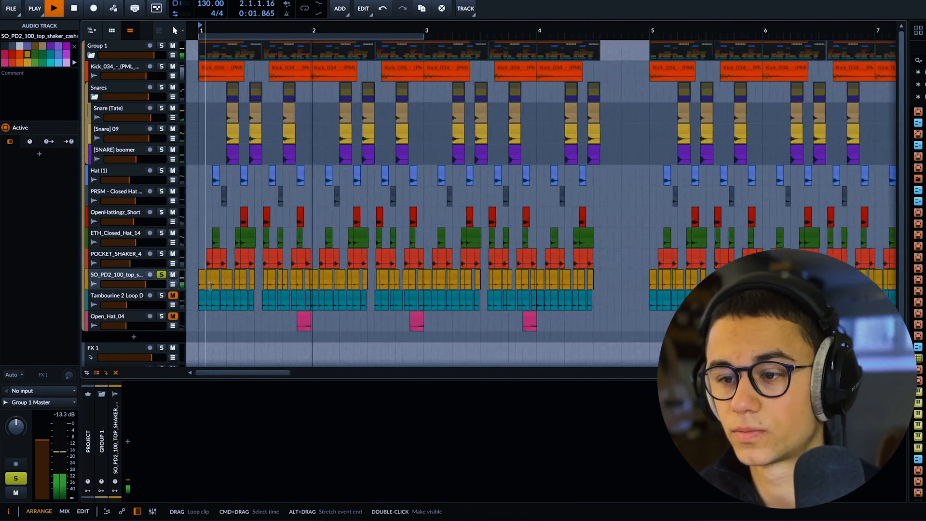
# Solo Tambourine 2 Loop D, look at its chopped clips and play it on its own.
pyautogui.scroll(7, 197, 308)
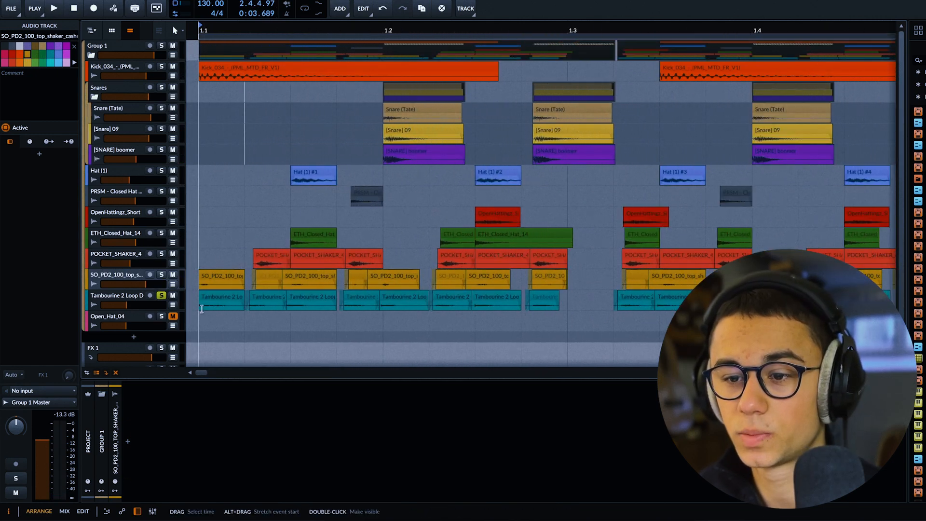
pyautogui.press('space')
pyautogui.scroll(-5, 207, 311)
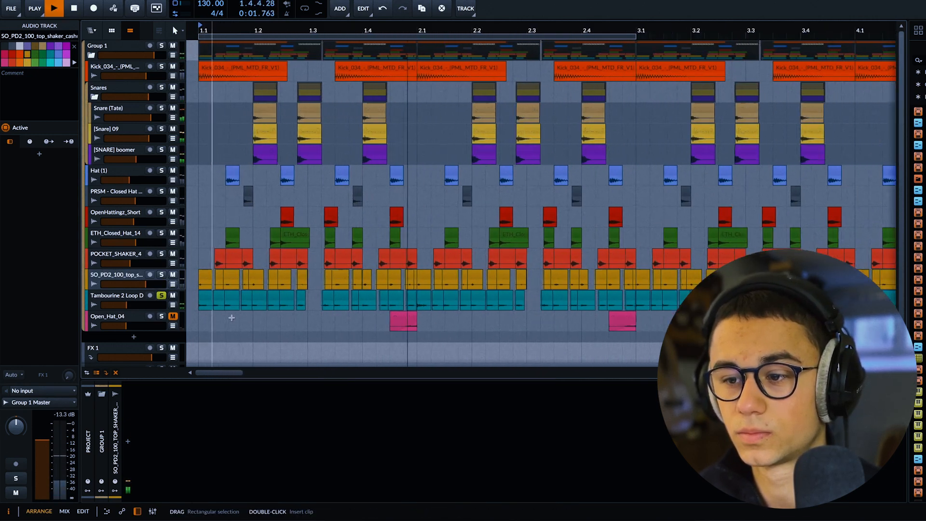
pyautogui.scroll(-5, 232, 318)
pyautogui.press('space')
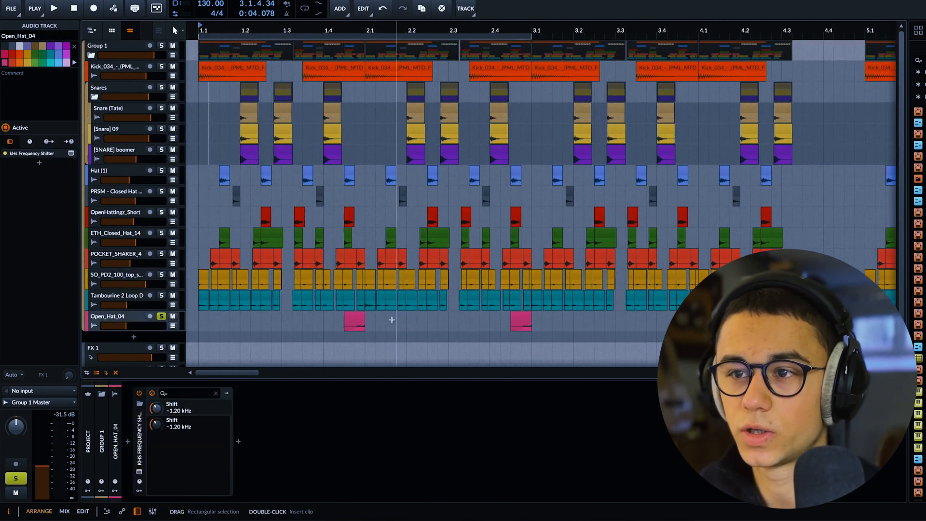
# Solo Open_Hat_04, play it from its first clip and open its kHs Frequency Shifter.
pyautogui.press('space')
pyautogui.press('space')
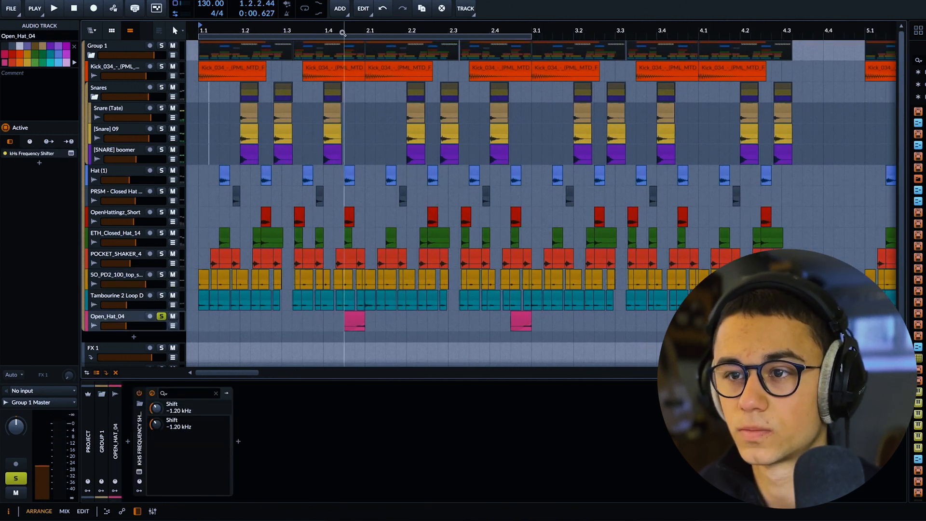
pyautogui.press('space')
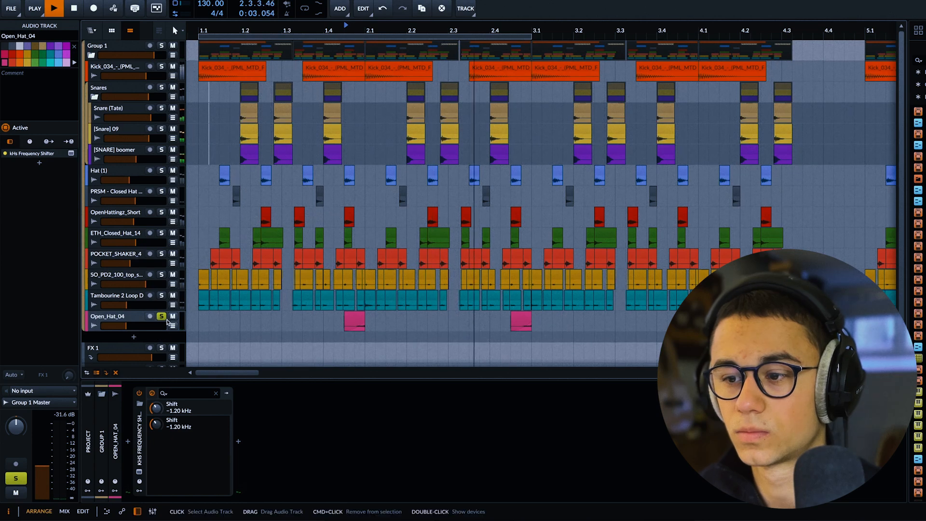
pyautogui.press('space')
pyautogui.click(138, 471)
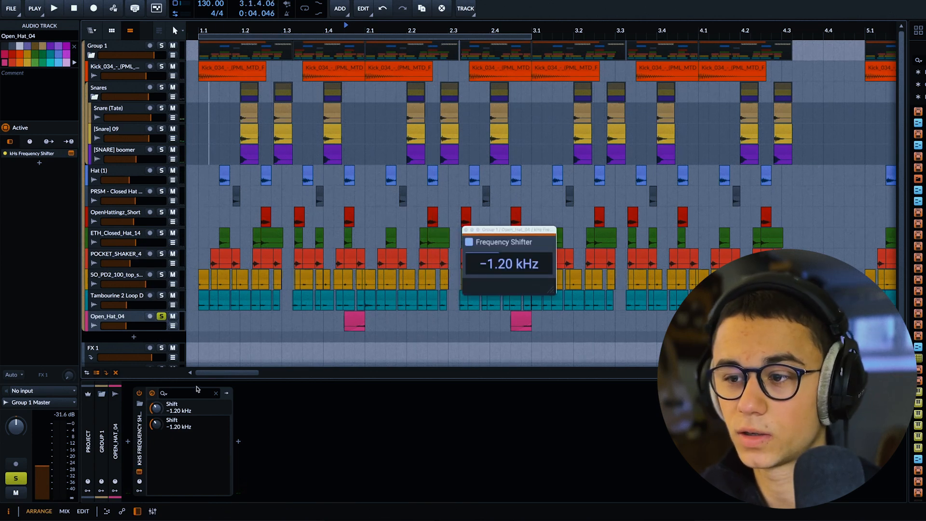
# Compare the Open_Hat_04 sound with its Frequency Shifter disabled and enabled.
pyautogui.press('space')
pyautogui.press('space')
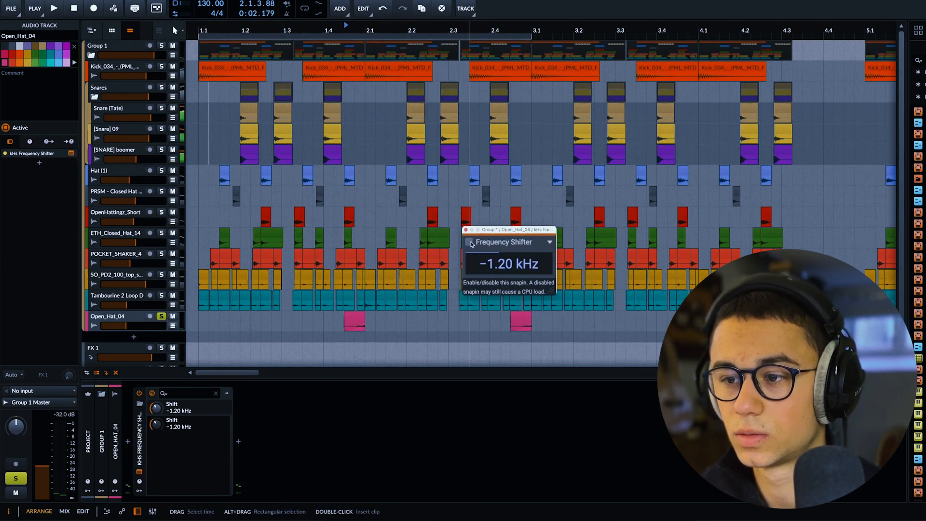
pyautogui.click(471, 243)
pyautogui.press('space')
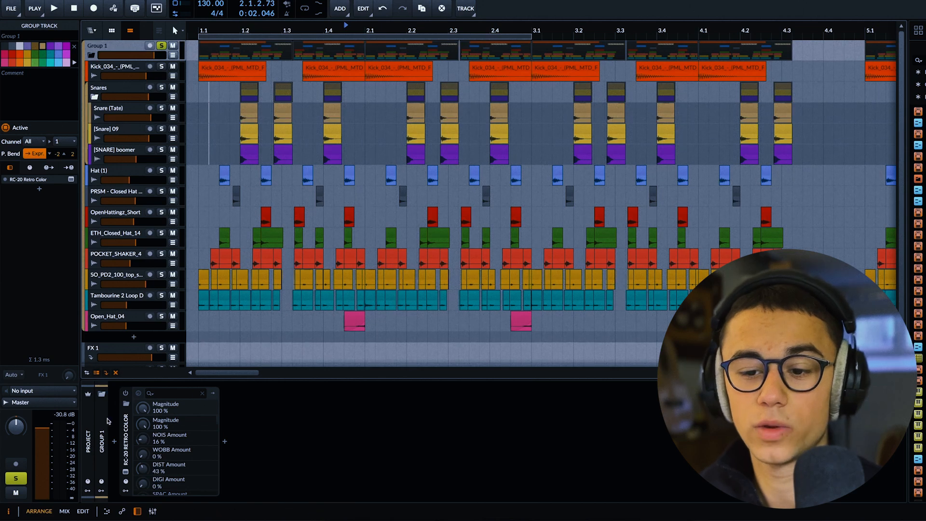
# Solo Group 1, turn on its RC-20 Retro Color and compare the full beat with the effect off and on, leaving it on.
pyautogui.press('space')
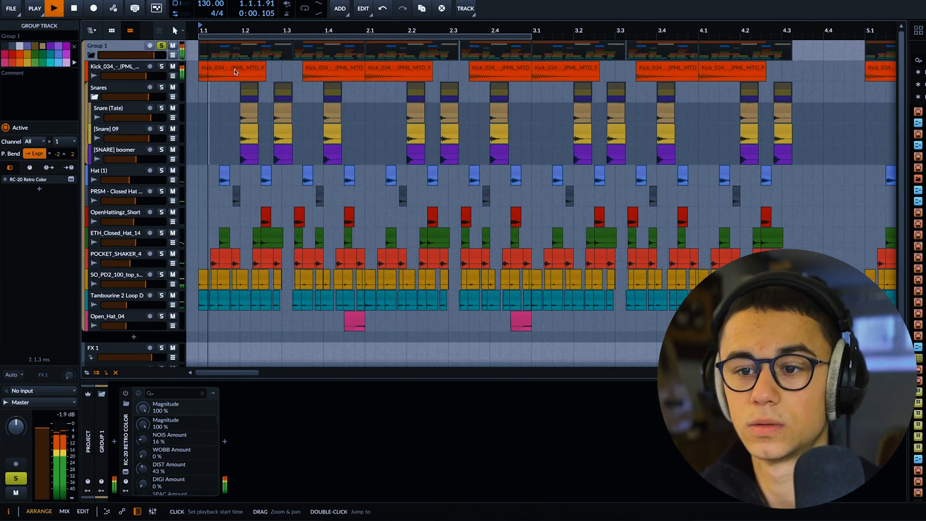
pyautogui.click(304, 326)
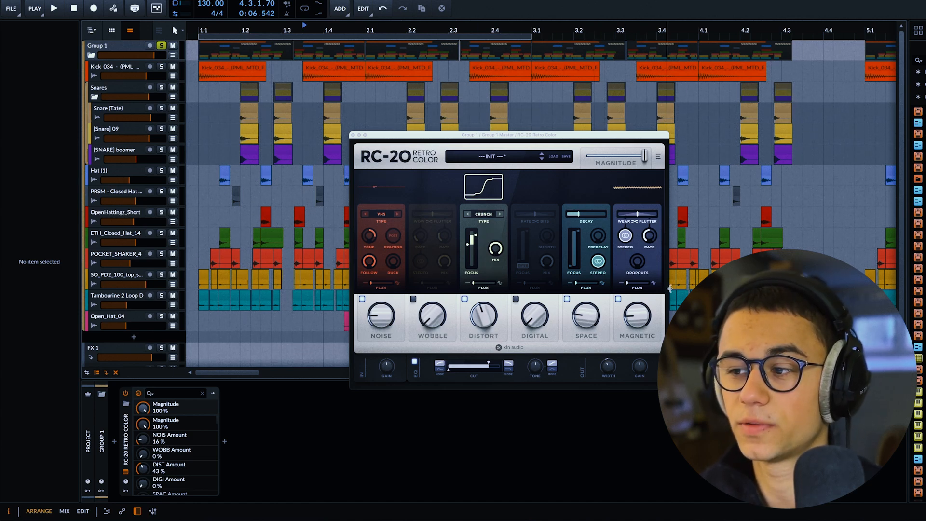
pyautogui.press('space')
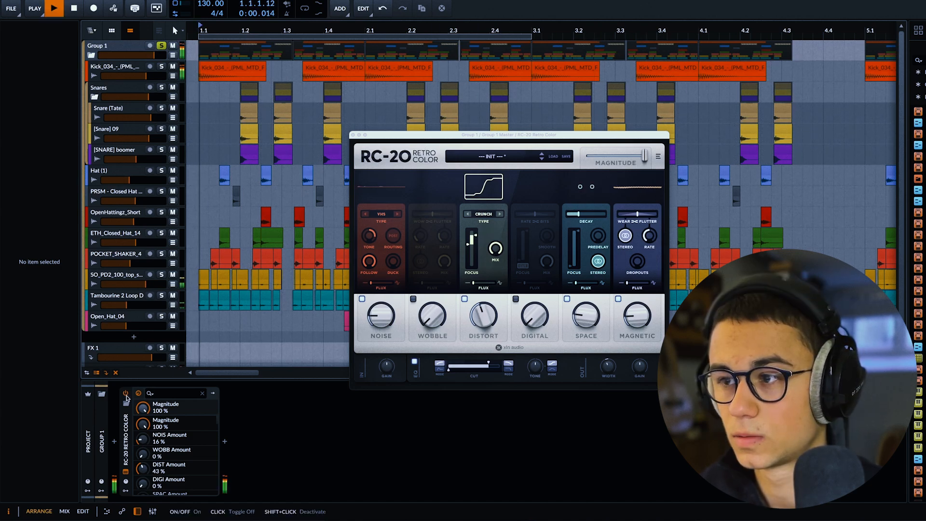
pyautogui.click(126, 395)
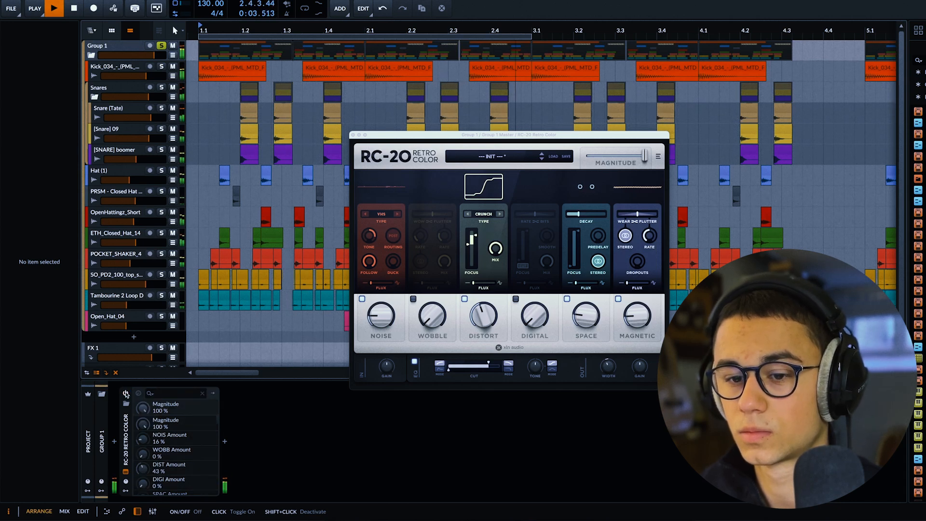
pyautogui.click(126, 395)
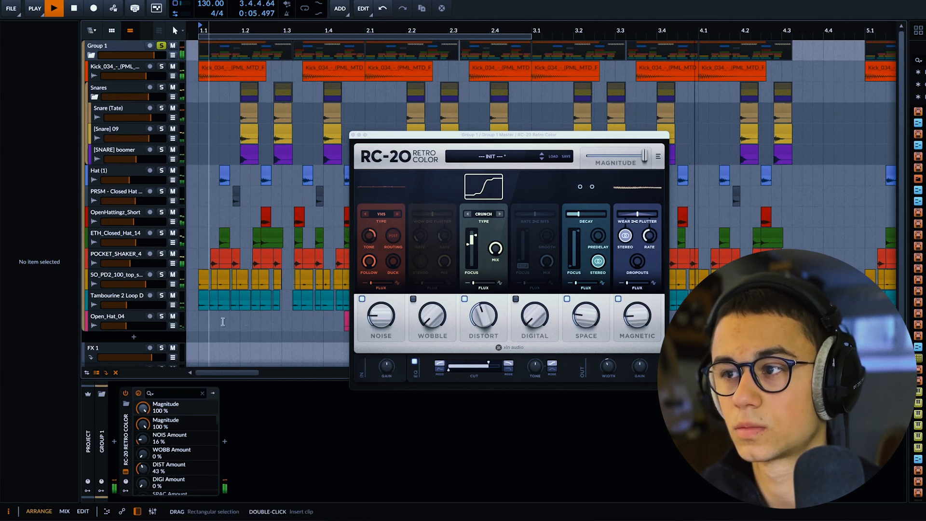
pyautogui.click(353, 136)
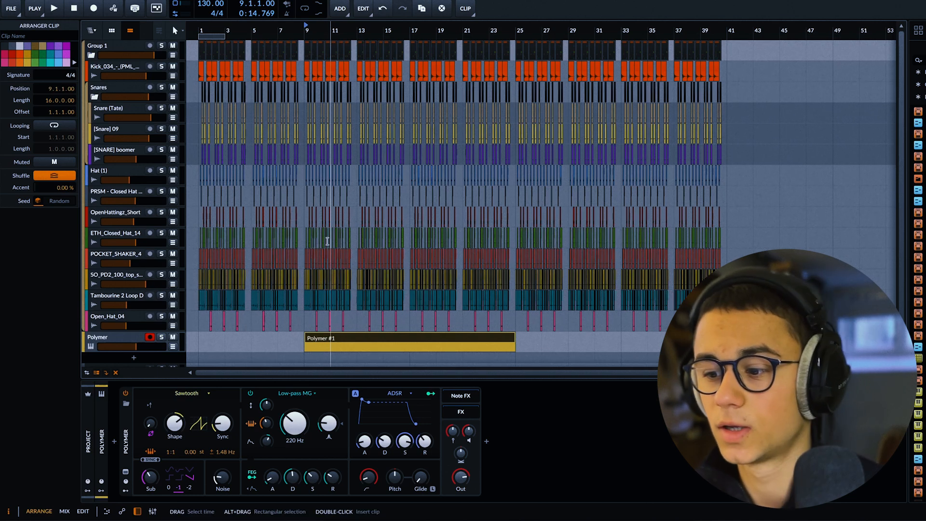
# Examine the Polymer synth's sawtooth Shape and detune settings.
pyautogui.scroll(-2, 328, 241)
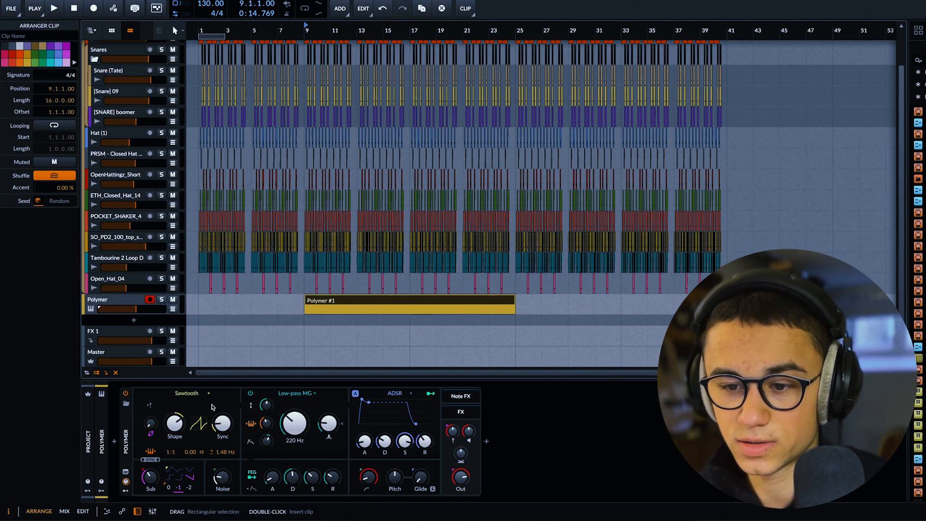
pyautogui.moveTo(180, 428); pyautogui.dragTo(178, 427)
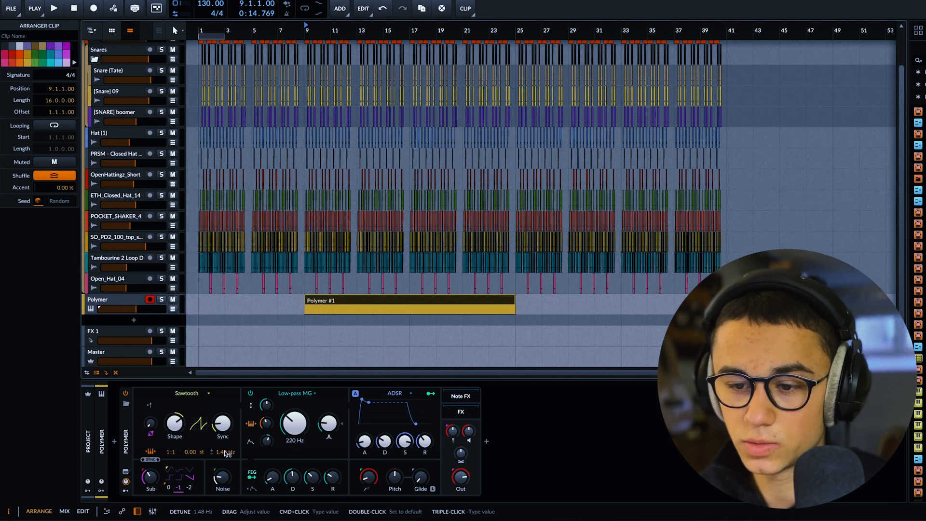
pyautogui.moveTo(226, 453); pyautogui.dragTo(226, 456)
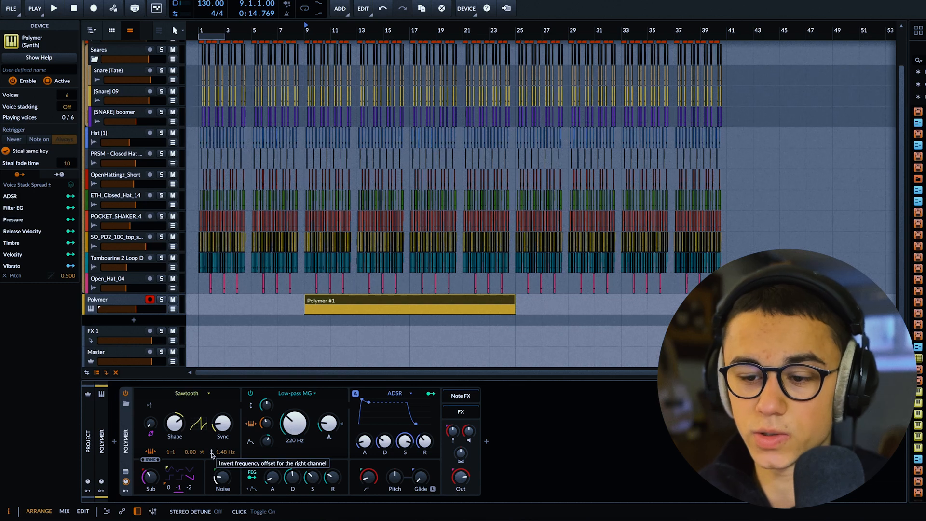
# Open the chord notes of the Polymer #1 clip and duplicate the clip directly after itself.
pyautogui.doubleClick(317, 301)
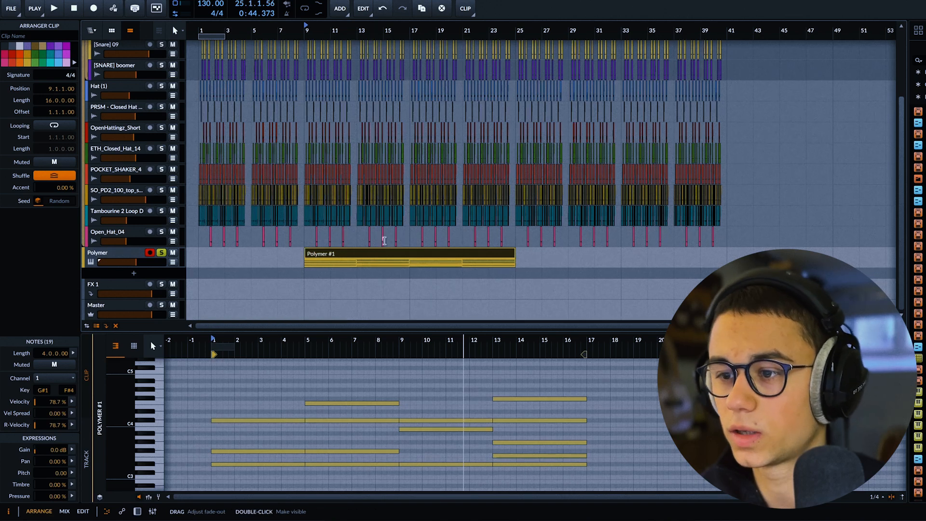
pyautogui.hotkey('ctrl', 'd')
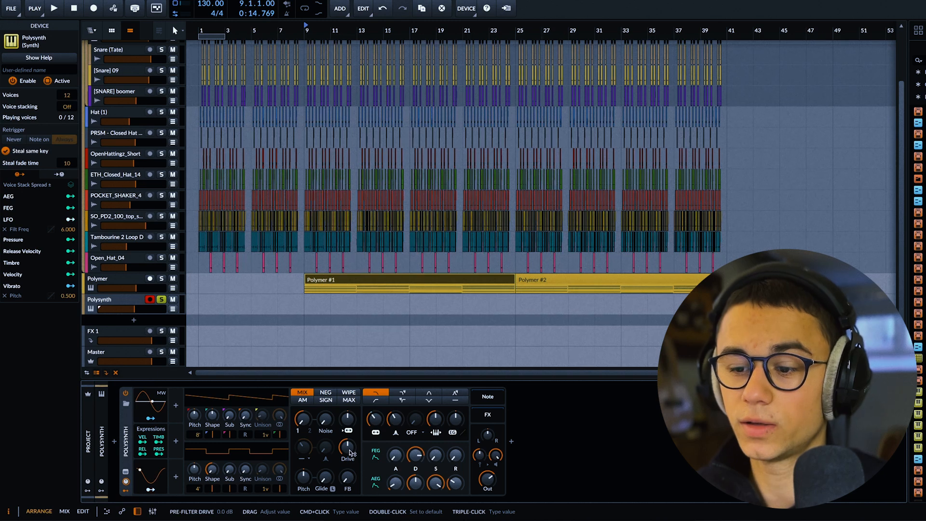
# Raise the Polysynth's pre-filter Drive and select its LFO modulator.
pyautogui.moveTo(352, 451); pyautogui.dragTo(352, 443)
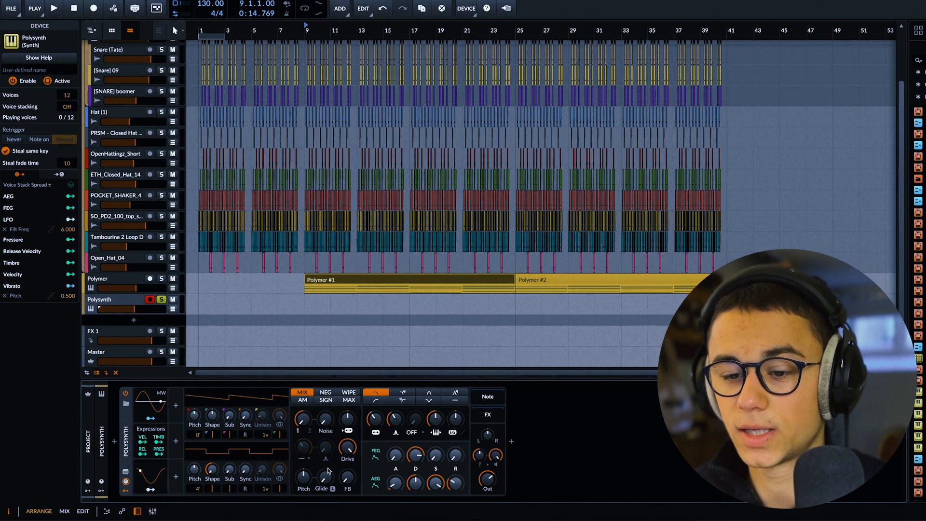
pyautogui.click(150, 478)
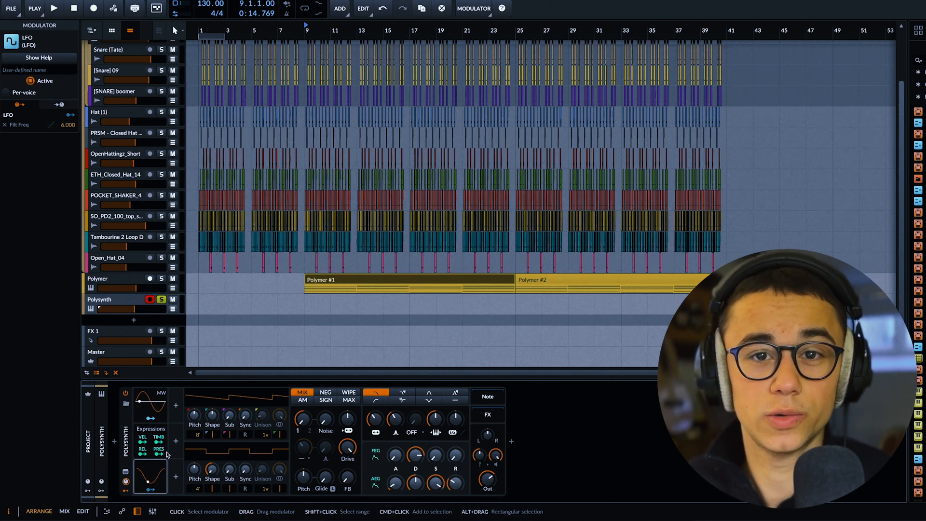
pyautogui.click(176, 407)
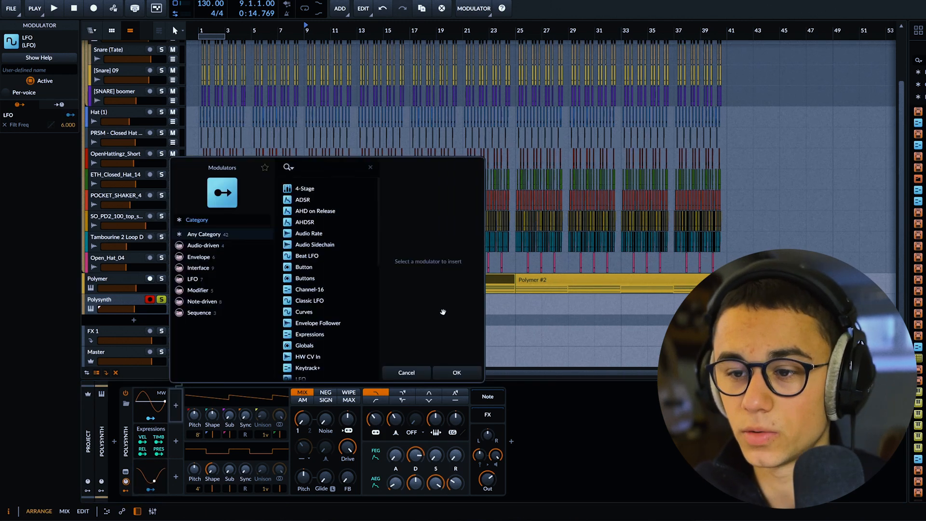
pyautogui.write('lfo')
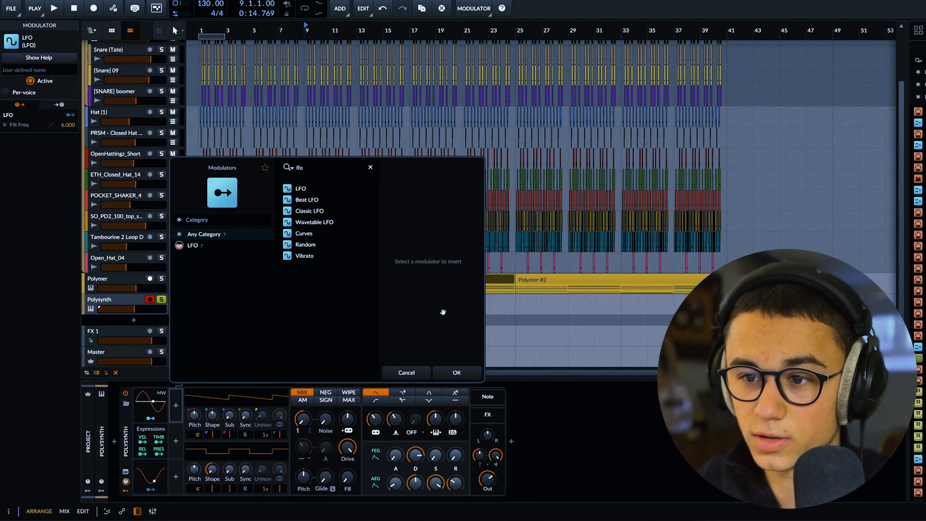
pyautogui.press('BackSpace')
pyautogui.press('BackSpace')
pyautogui.write('random')
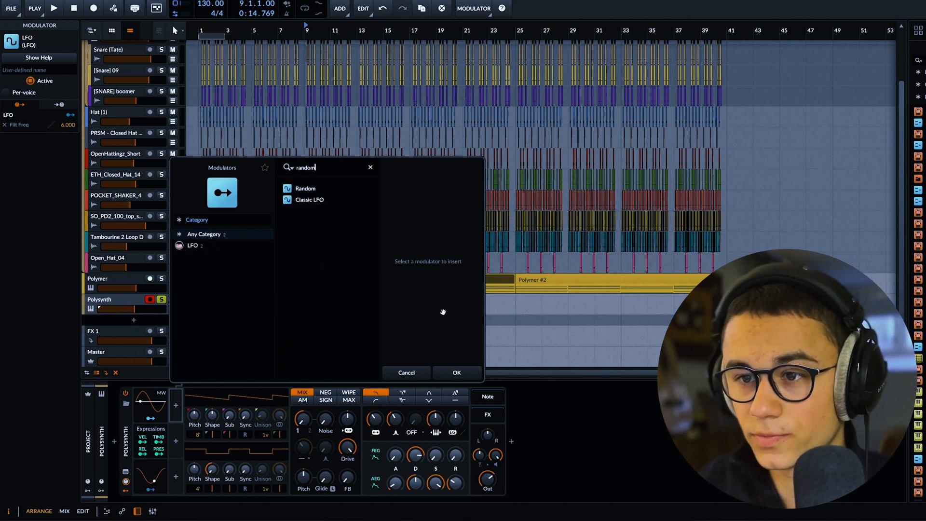
pyautogui.click(406, 373)
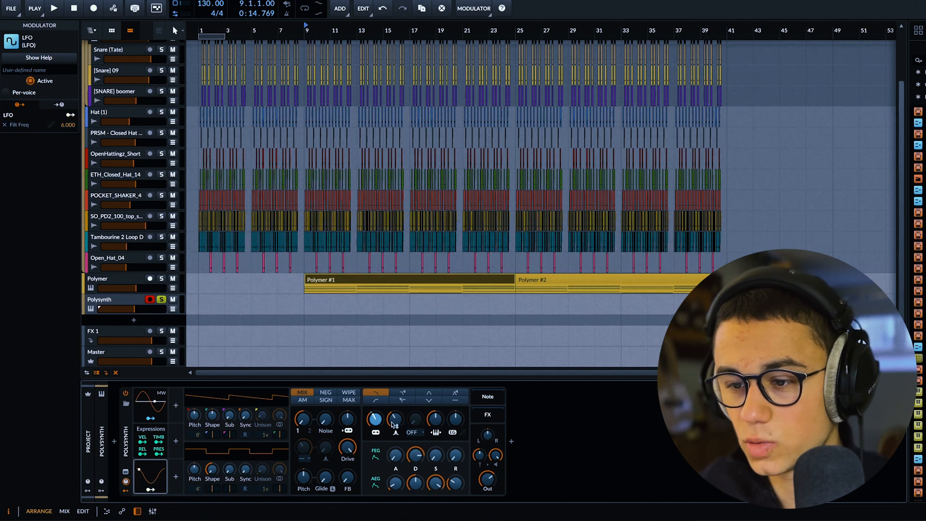
# Modulate the filter resonance with the LFO by about 0.176 and copy the Polymer #1 clip onto the Polysynth track.
pyautogui.moveTo(393, 424); pyautogui.dragTo(396, 422)
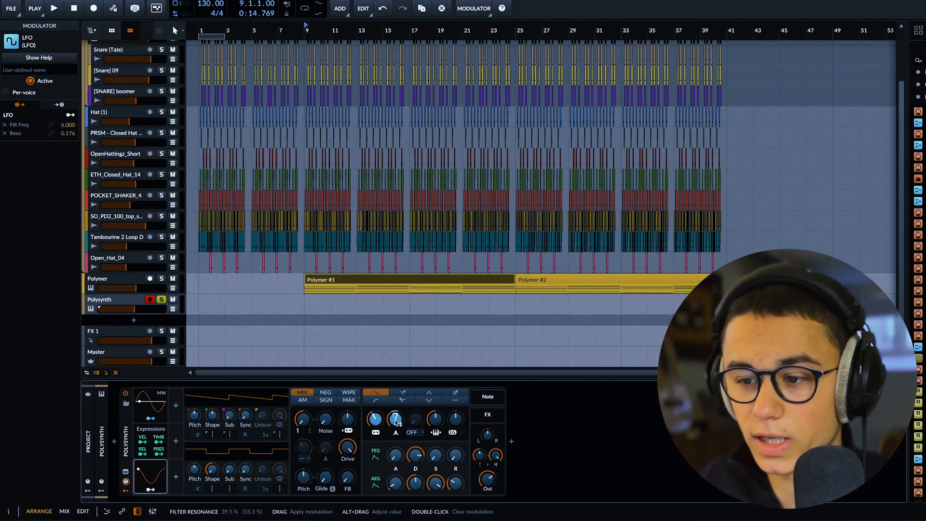
pyautogui.click(317, 280)
pyautogui.moveTo(318, 279); pyautogui.dragTo(324, 300)
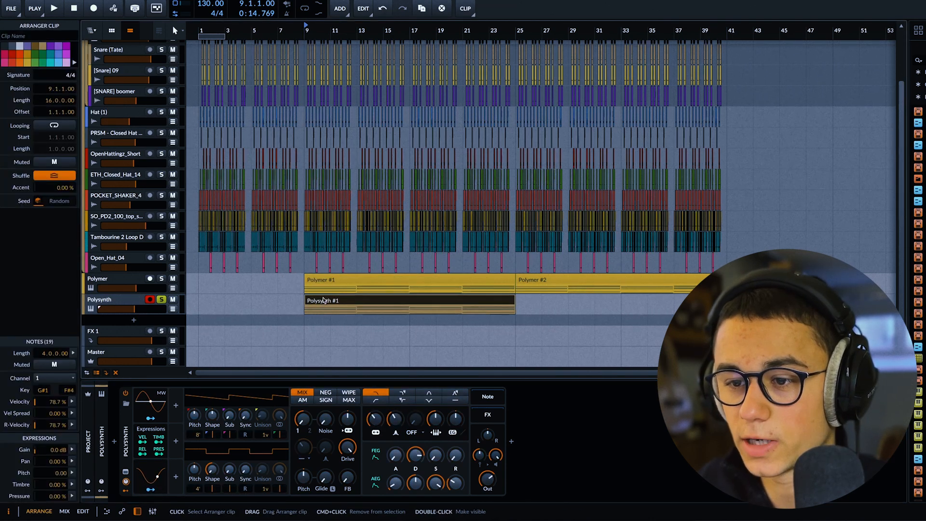
# Remove the upper chord notes from the Polysynth clip and lower the four remaining bass notes to around C0 to C1.
pyautogui.doubleClick(324, 300)
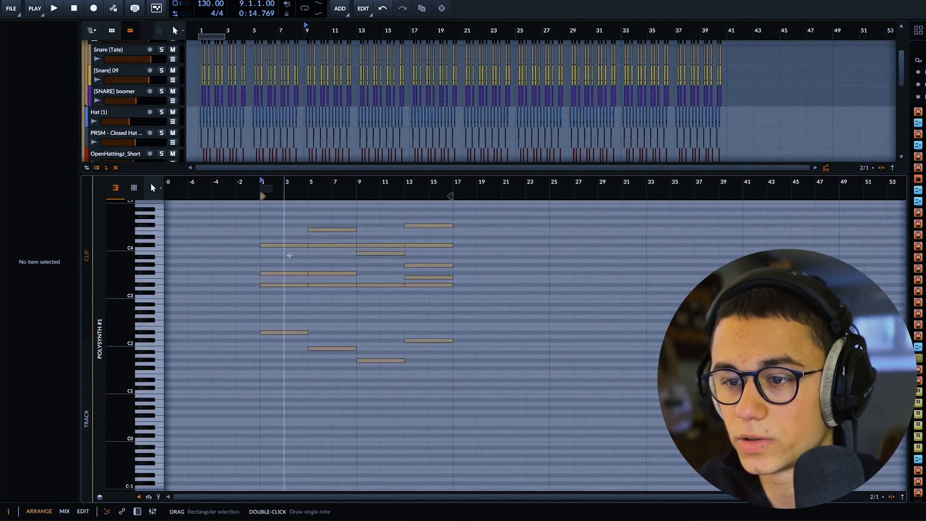
pyautogui.moveTo(260, 205); pyautogui.dragTo(463, 309)
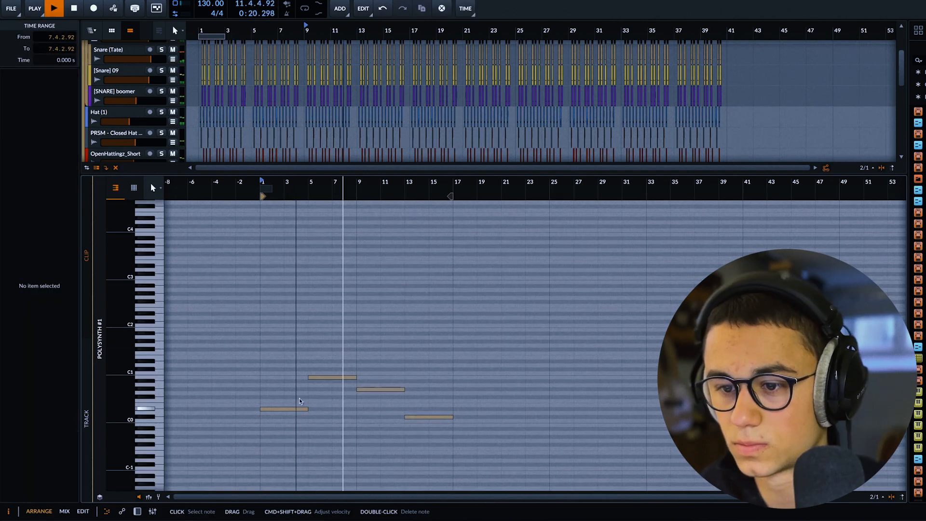
pyautogui.scroll(-1, 301, 400)
pyautogui.scroll(3, 317, 372)
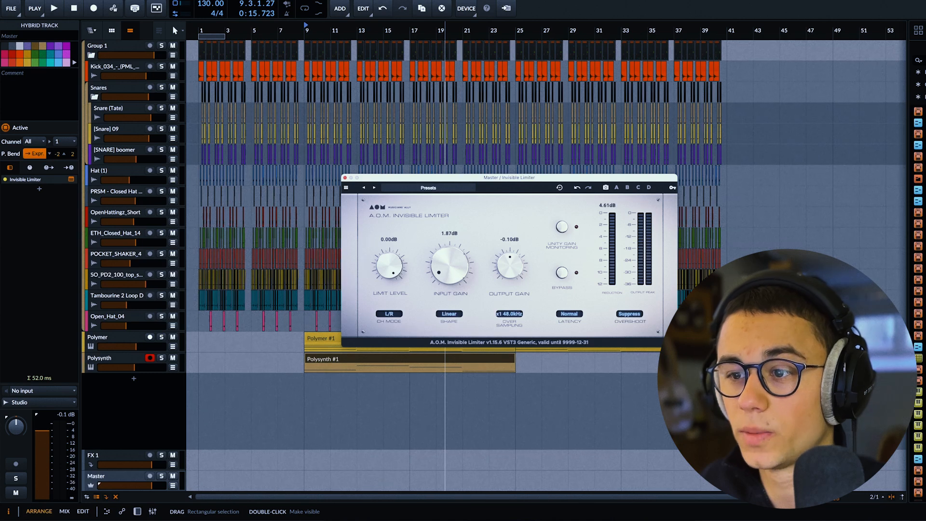
# Close the master's Invisible Limiter window and play the beat together with both synths.
pyautogui.click(345, 177)
pyautogui.press('space')
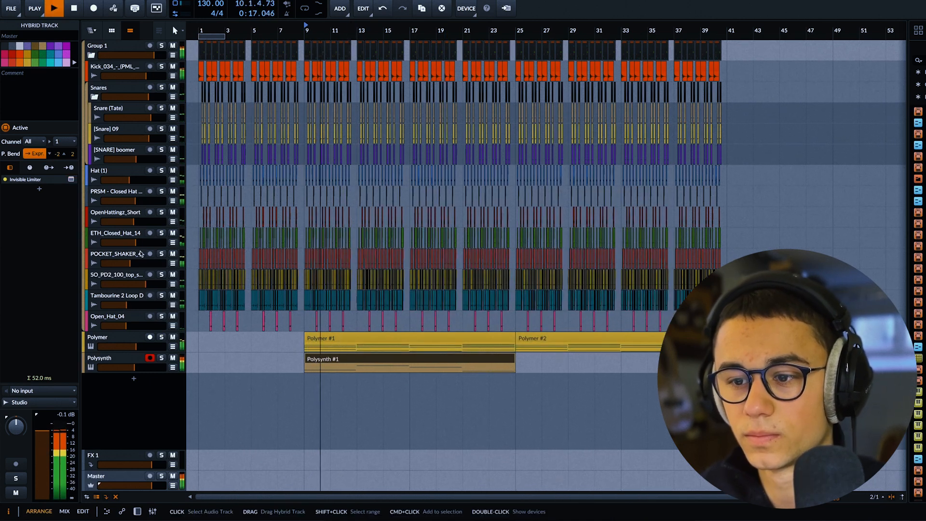
pyautogui.press('space')
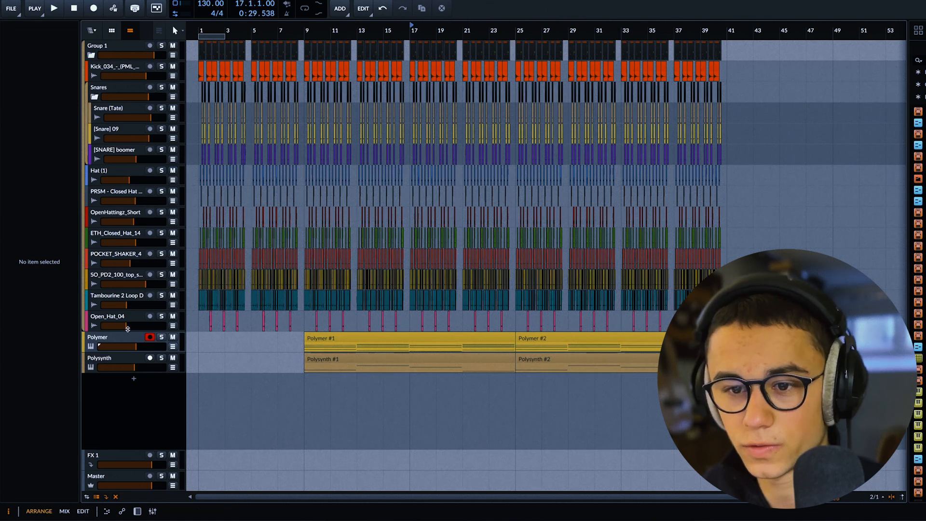
# Group the Polymer and Polysynth tracks and insert the Duck effect on the new group.
pyautogui.click(128, 338)
pyautogui.keyDown('shift'); pyautogui.click(127, 359); pyautogui.keyUp('shift')
pyautogui.press('super+g')
pyautogui.click(39, 181)
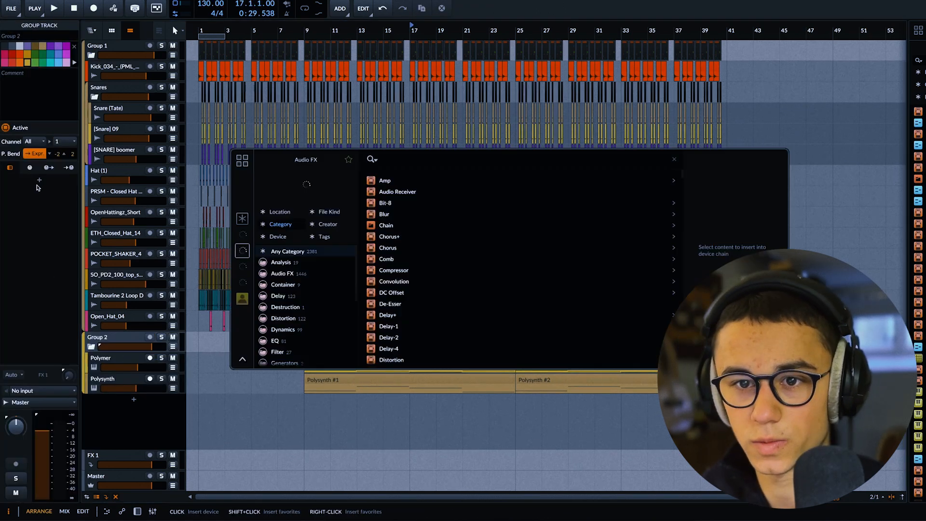
pyautogui.write('duck')
# Shorten the rise of Duck's volume curve and set its trigger mode to Sidechain.
pyautogui.moveTo(432, 187); pyautogui.dragTo(419, 188)
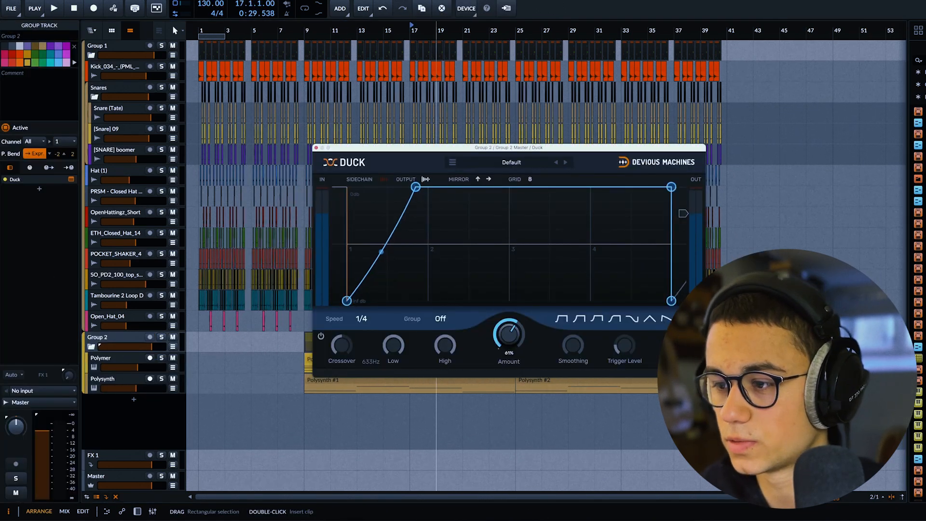
pyautogui.click(675, 344)
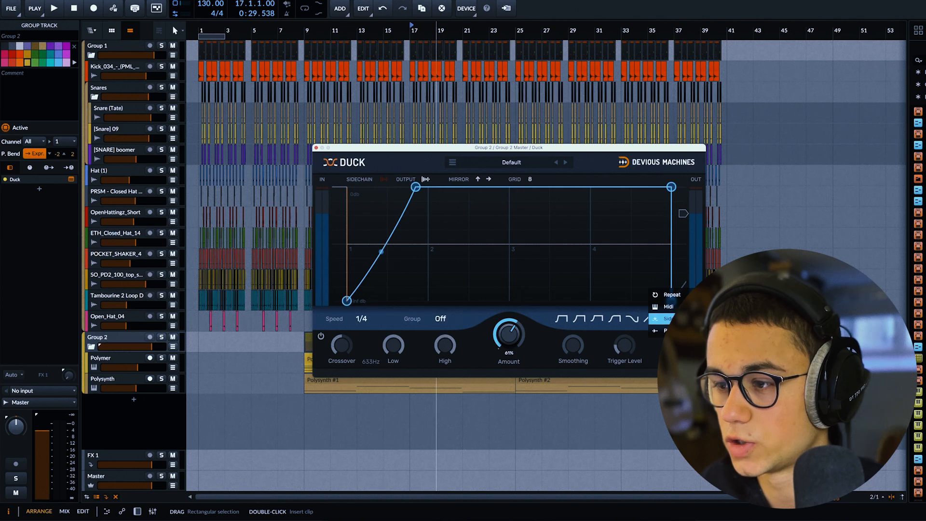
pyautogui.click(661, 319)
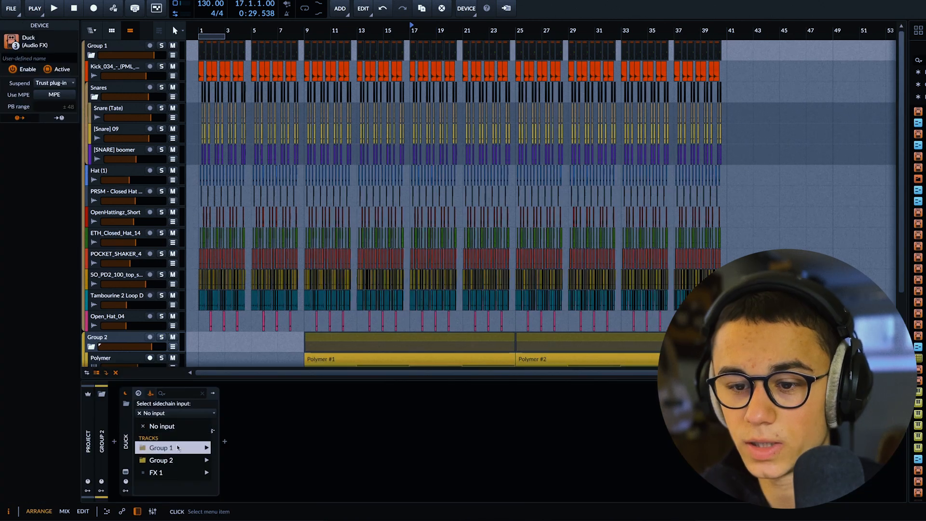
# Feed Duck's sidechain input from the Kick_034 track and fine-tune the curve's upper point during playback.
pyautogui.moveTo(193, 448)
pyautogui.moveTo(276, 423)
pyautogui.click(393, 440)
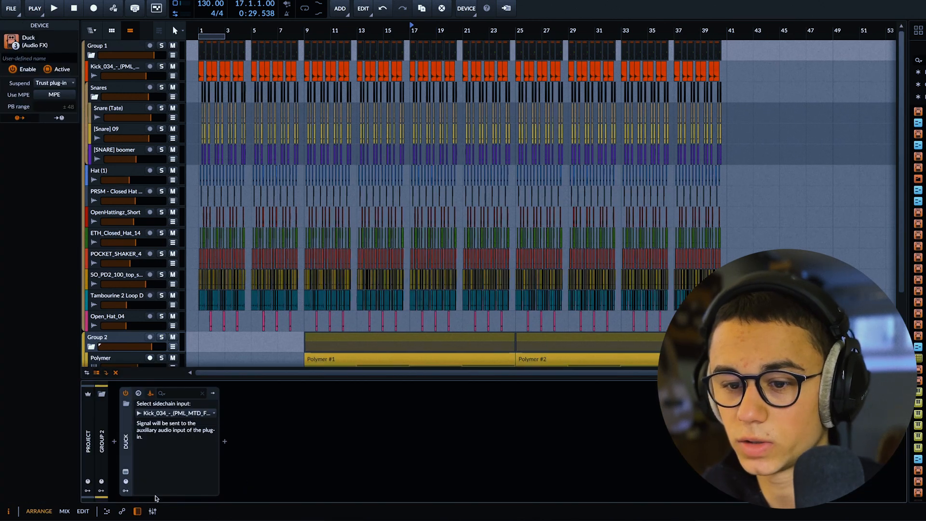
pyautogui.click(126, 477)
pyautogui.press('space')
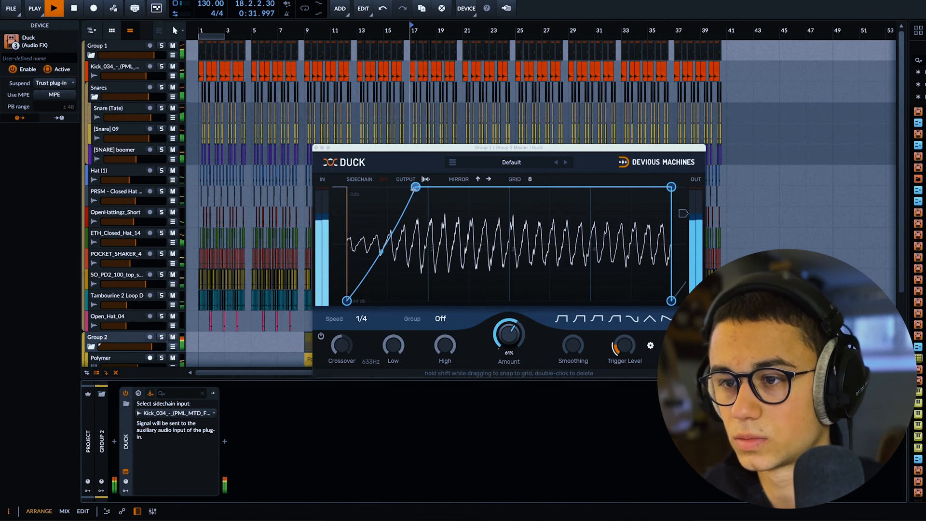
pyautogui.moveTo(414, 186); pyautogui.dragTo(416, 186)
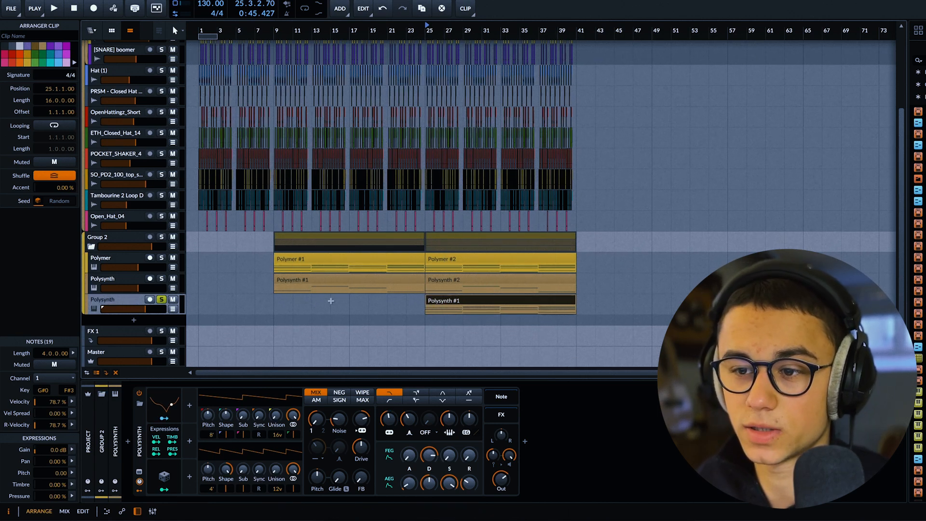
# Play the new Polysynth layer with the beat from bar 25.
pyautogui.press('space')
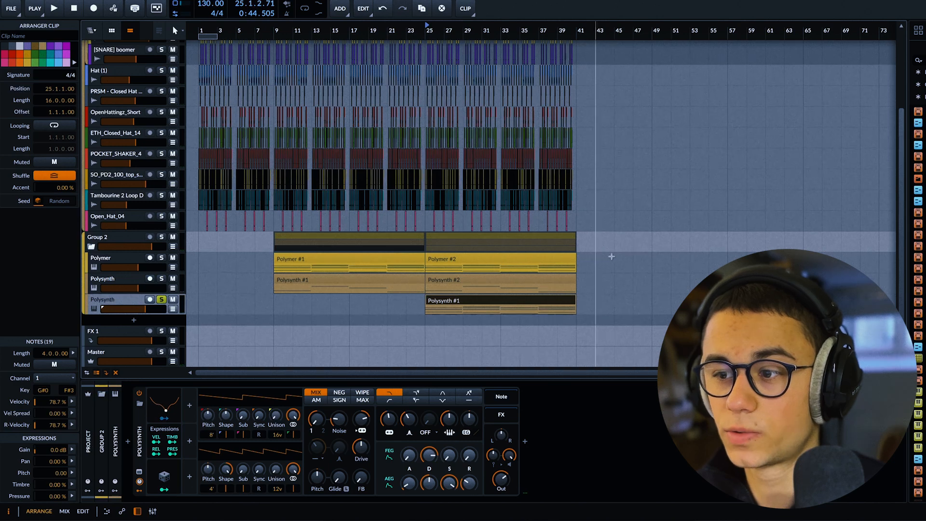
pyautogui.press('space')
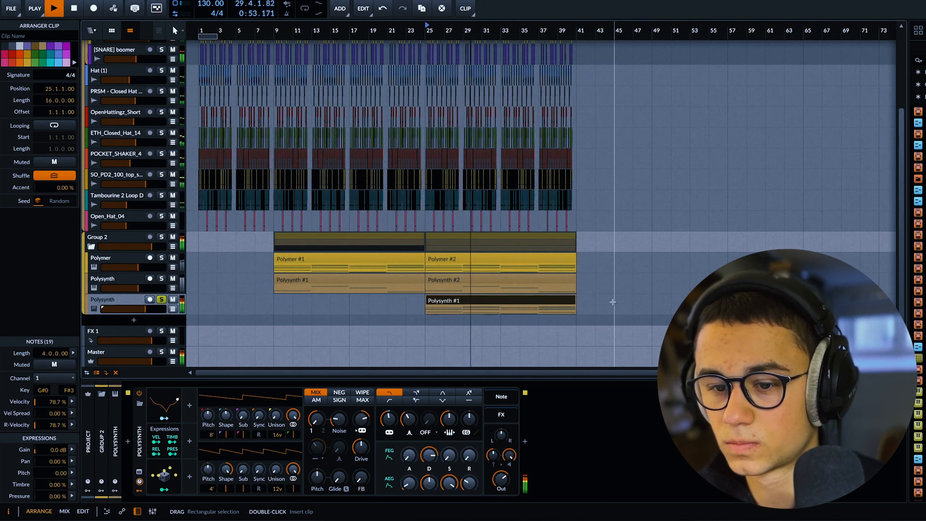
pyautogui.press('space')
# Select the new Polysynth's Random modulator and set the filter oscillator FM to about +23.81 st, fine-tuning it during playback.
pyautogui.click(164, 477)
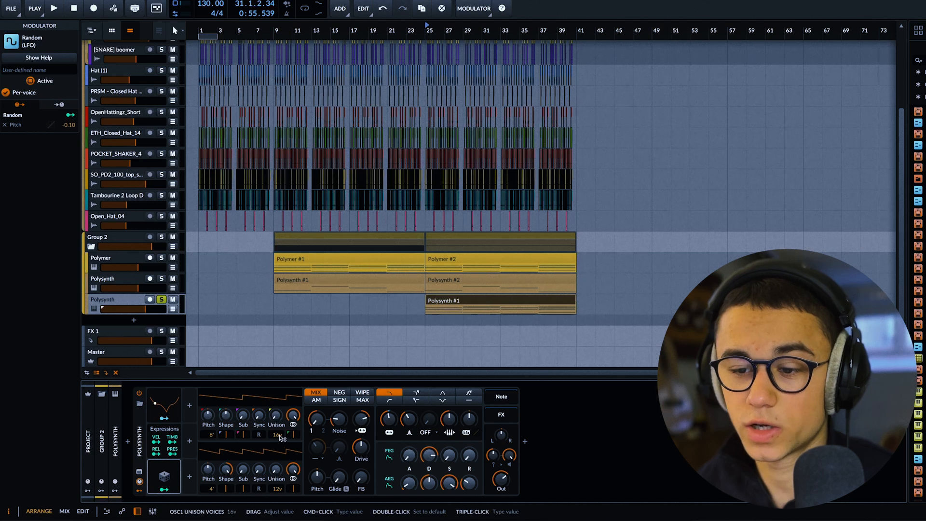
pyautogui.moveTo(278, 415); pyautogui.dragTo(279, 415)
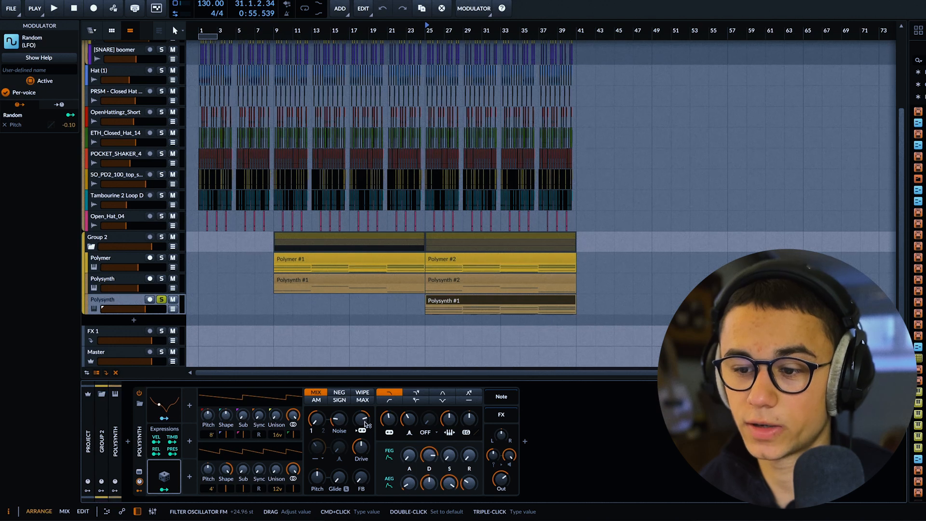
pyautogui.moveTo(365, 424); pyautogui.dragTo(365, 424)
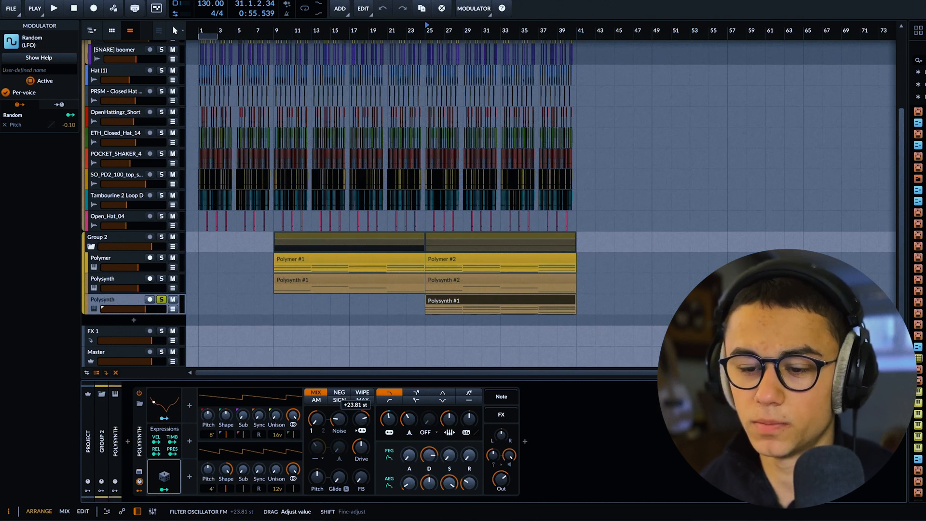
pyautogui.press('space')
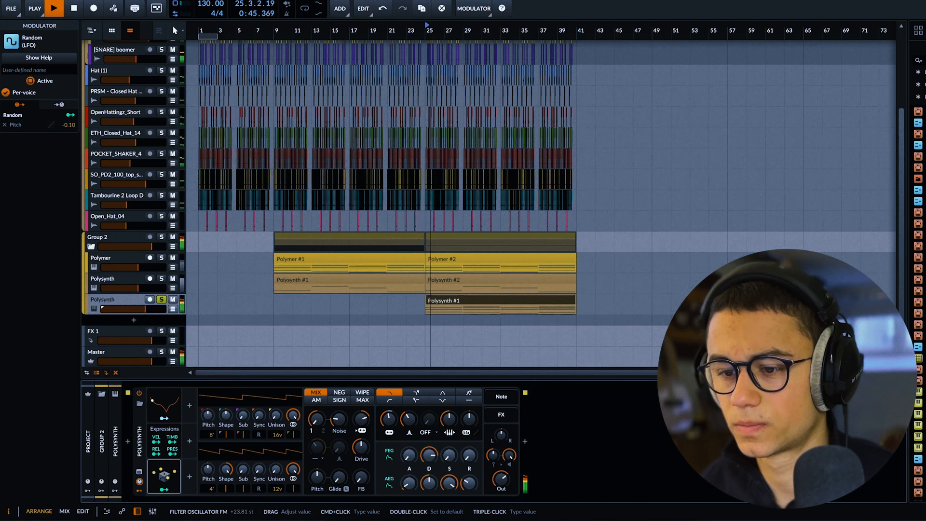
pyautogui.moveTo(365, 424); pyautogui.dragTo(364, 423)
pyautogui.press('space')
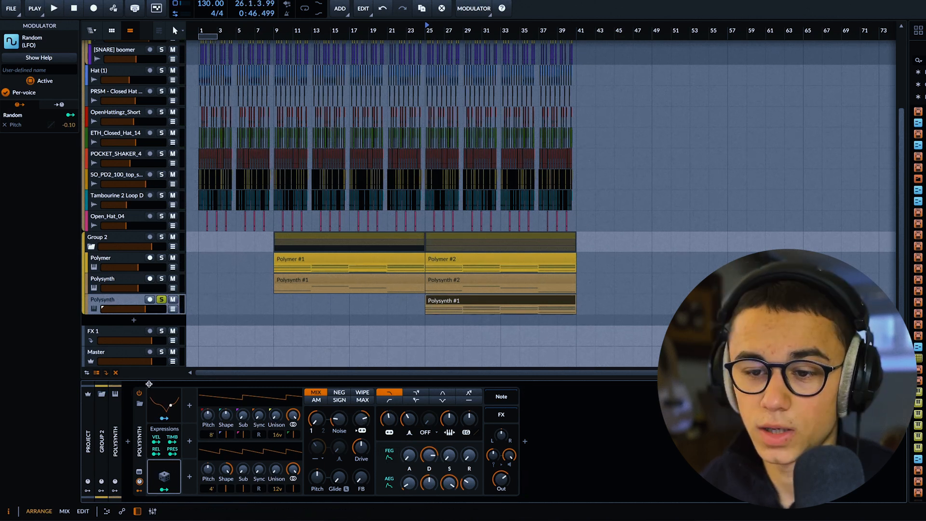
# Expand the LFO modulator's settings and play from bar 25 to hear its filter frequency modulation.
pyautogui.click(179, 407)
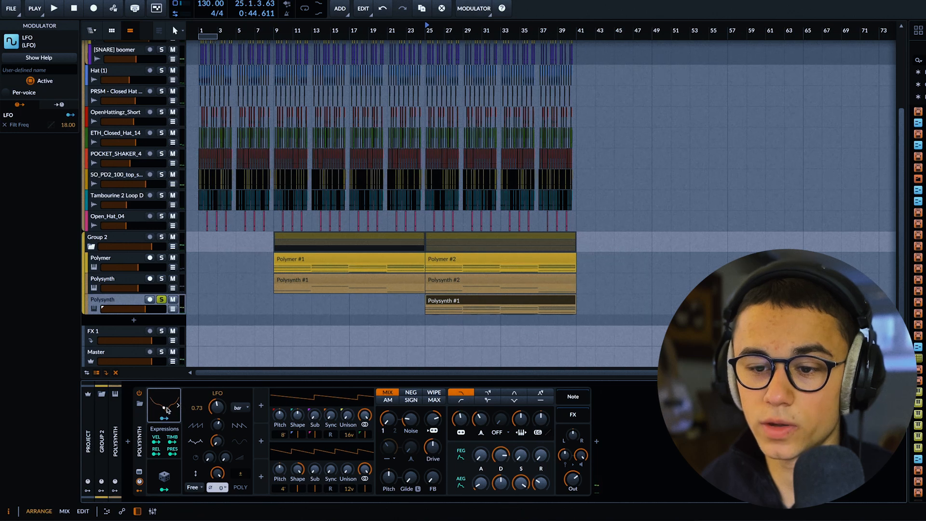
pyautogui.press('space')
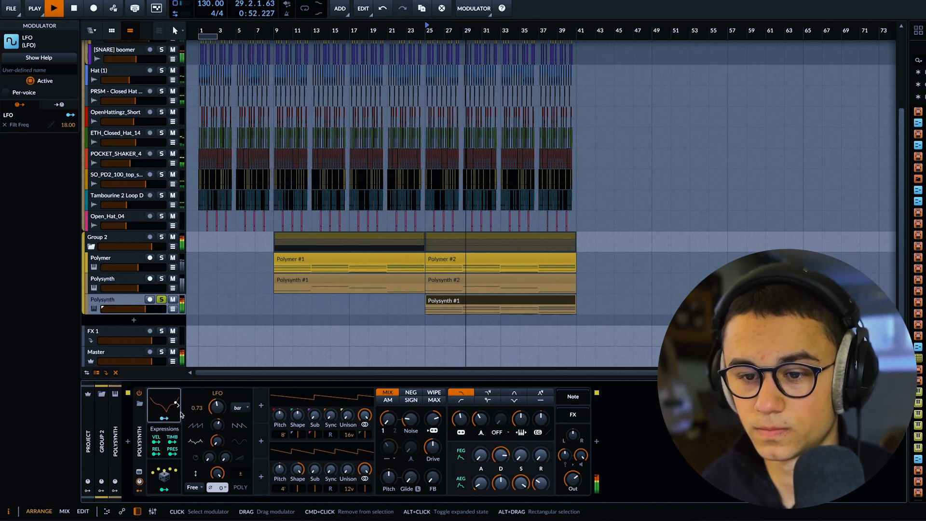
pyautogui.press('space')
# Select the Random modulator on the new Polysynth layer and inspect its modulation of the oscillator pitch.
pyautogui.click(170, 476)
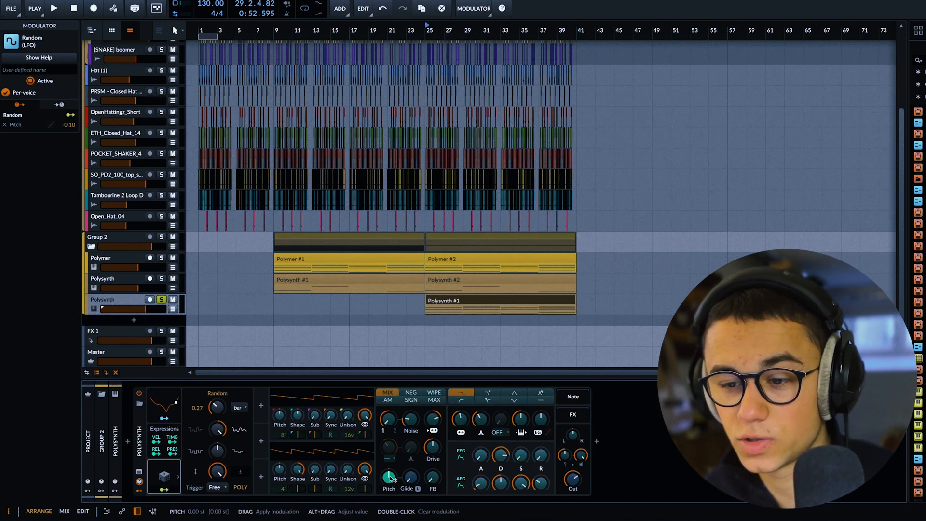
pyautogui.moveTo(390, 478); pyautogui.dragTo(389, 478)
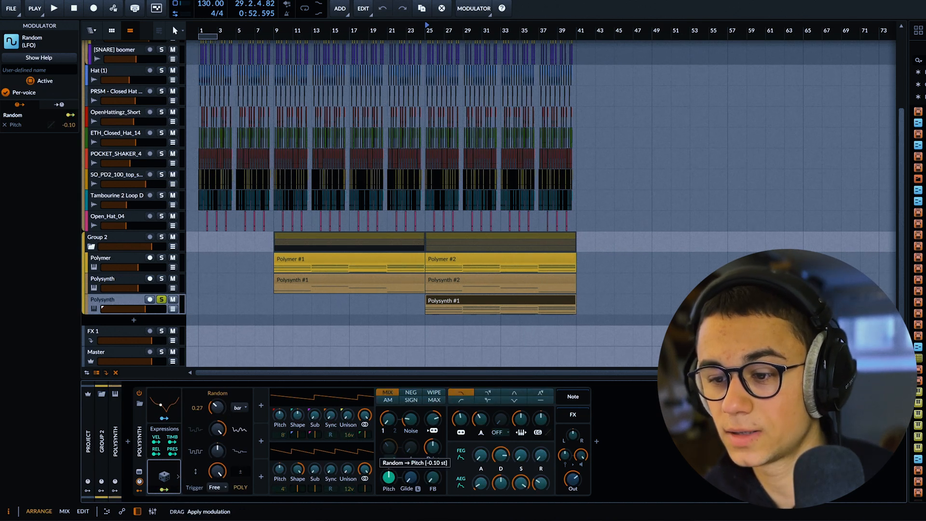
pyautogui.moveTo(390, 478); pyautogui.dragTo(391, 478)
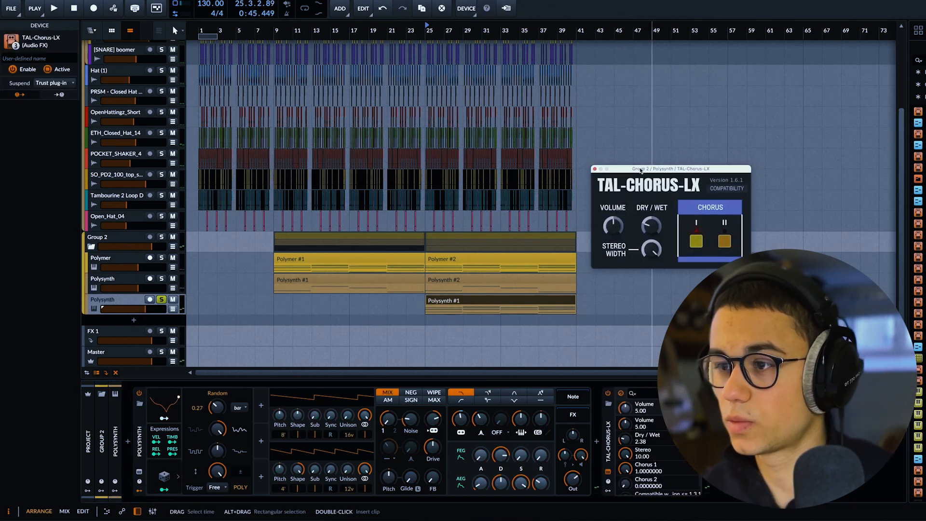
# Play the Polysynth layer through TAL-Chorus-LX and lower the mix of the MellowAmbience ValhallaSupermassive to 37.4 %.
pyautogui.moveTo(640, 171); pyautogui.dragTo(639, 171)
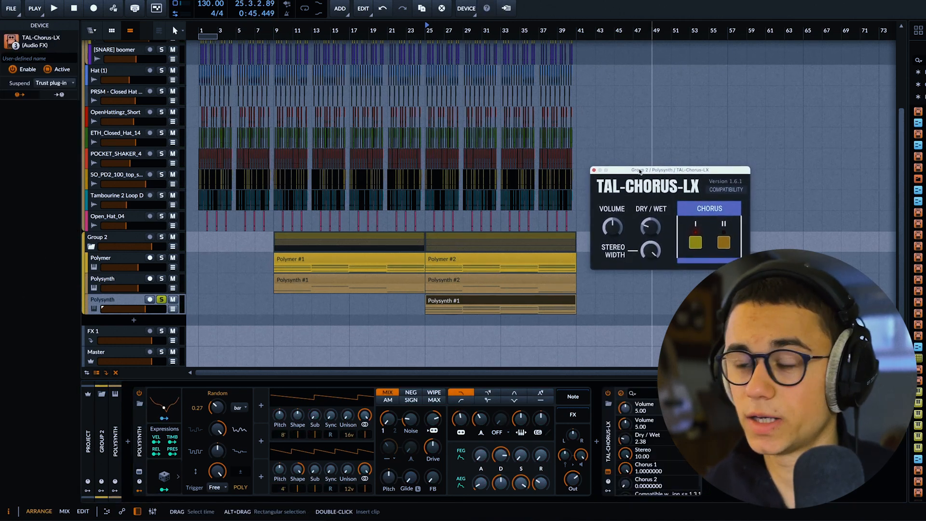
pyautogui.press('space')
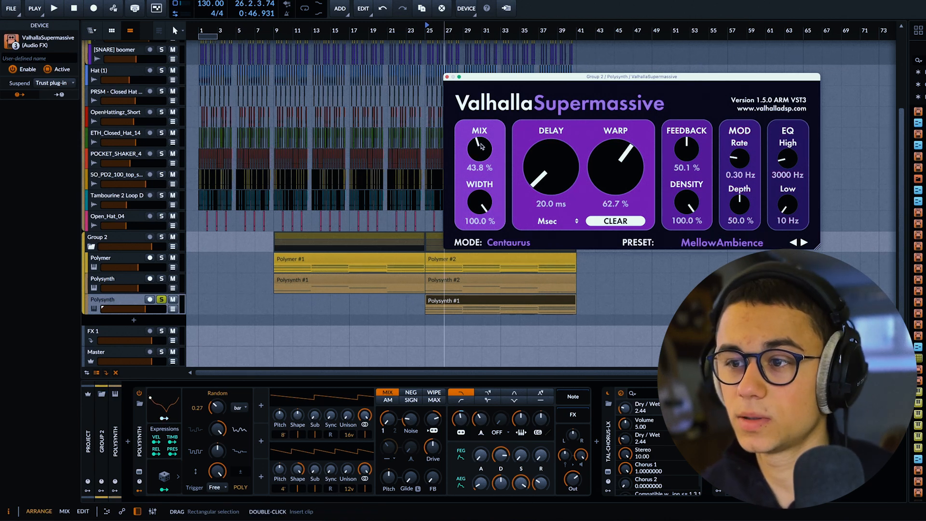
pyautogui.press('space')
pyautogui.moveTo(480, 145); pyautogui.dragTo(483, 151)
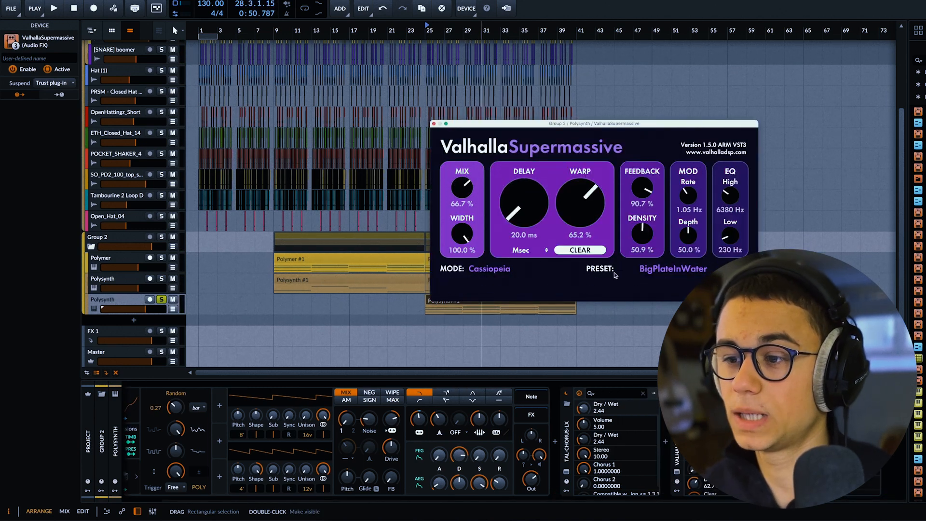
# Set the mix of the BigPlateInWater ValhallaSupermassive to 64.4 % and play the layer through its EQ-5.
pyautogui.press('space')
pyautogui.moveTo(467, 188); pyautogui.dragTo(468, 190)
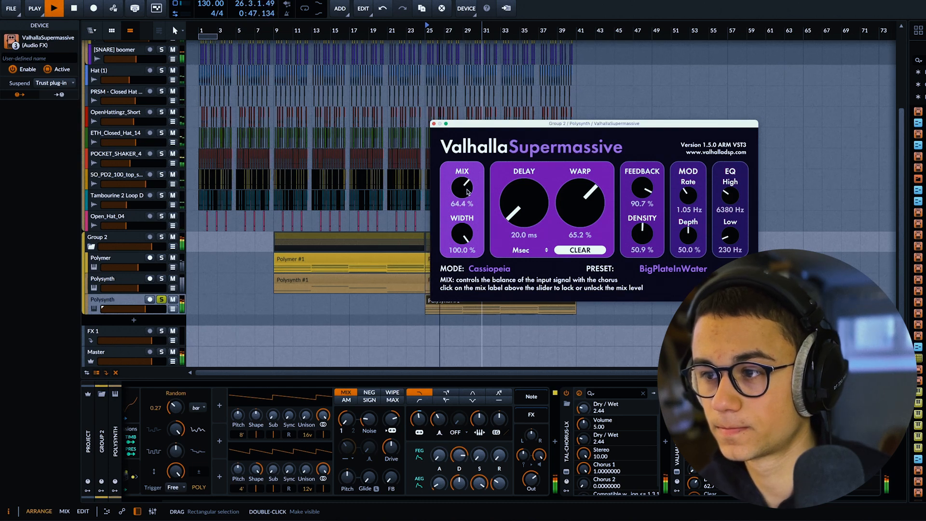
pyautogui.click(434, 125)
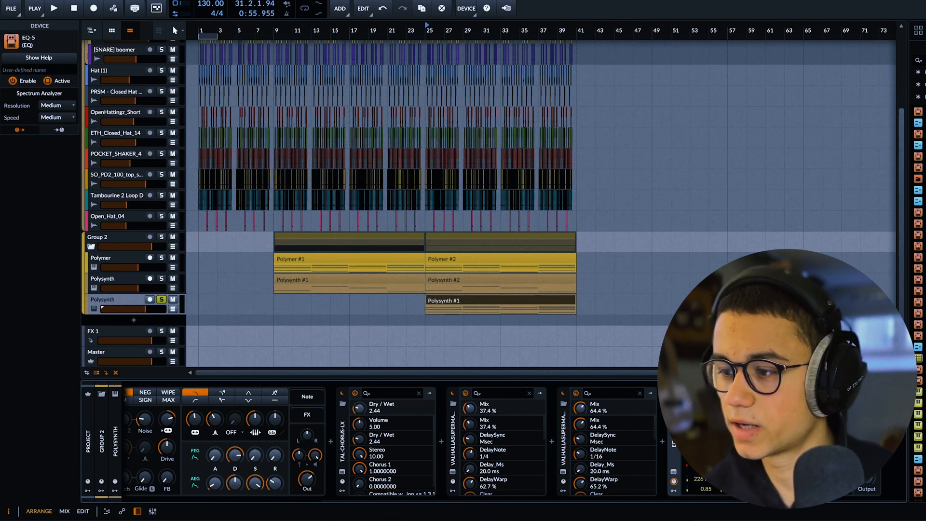
pyautogui.press('space')
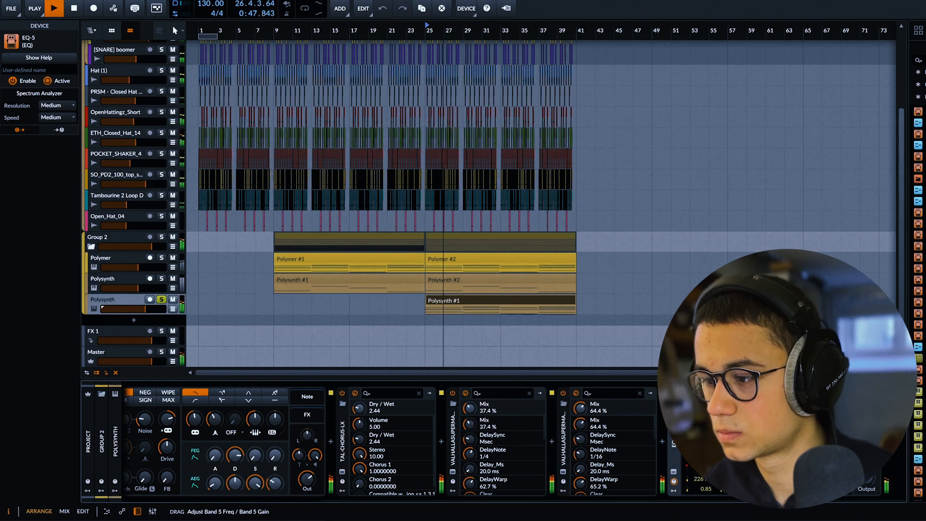
pyautogui.press('space')
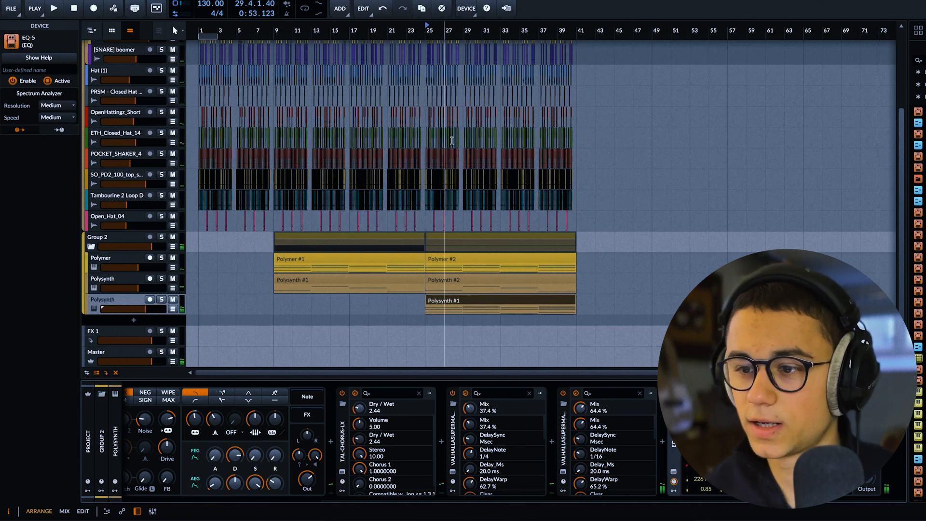
# Play all the layers from bar 25 while fine-tuning the track volumes of the Polymer and the new Polysynth.
pyautogui.click(140, 289)
pyautogui.press('space')
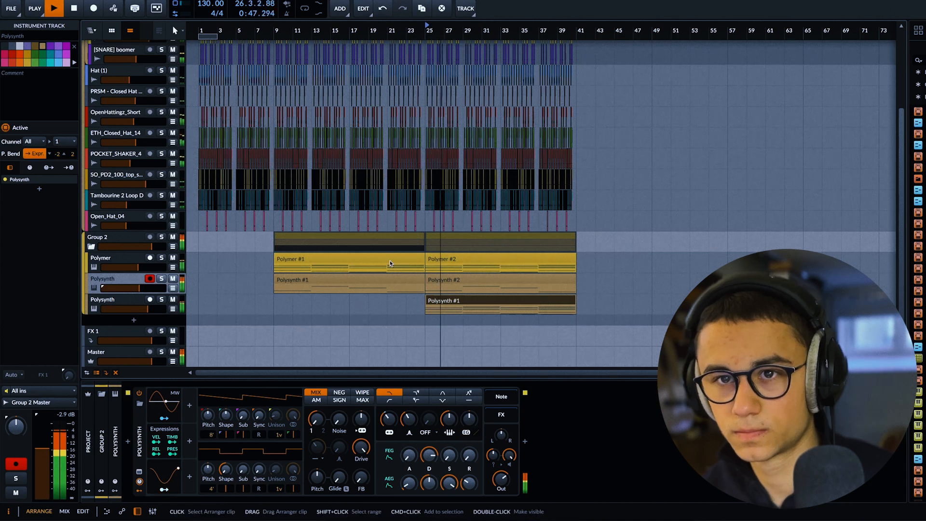
pyautogui.moveTo(138, 267); pyautogui.dragTo(140, 267)
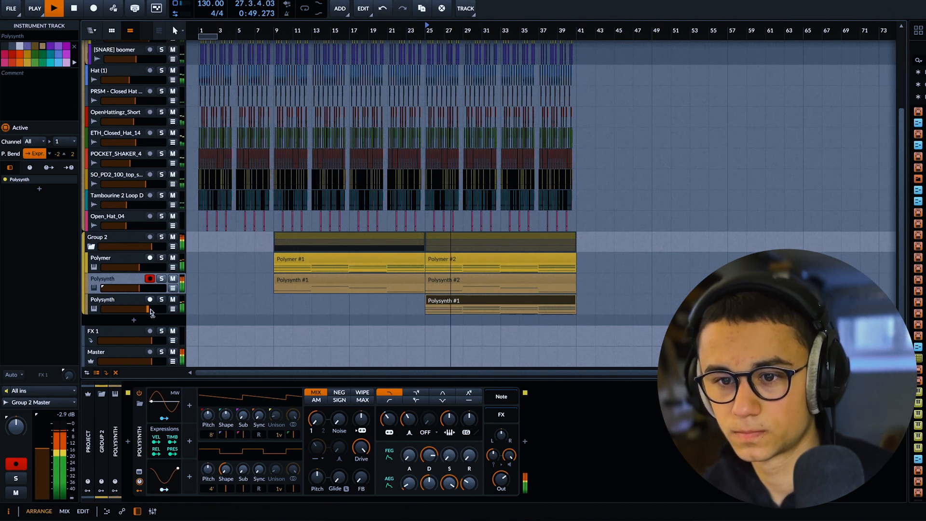
pyautogui.moveTo(148, 309); pyautogui.dragTo(151, 310)
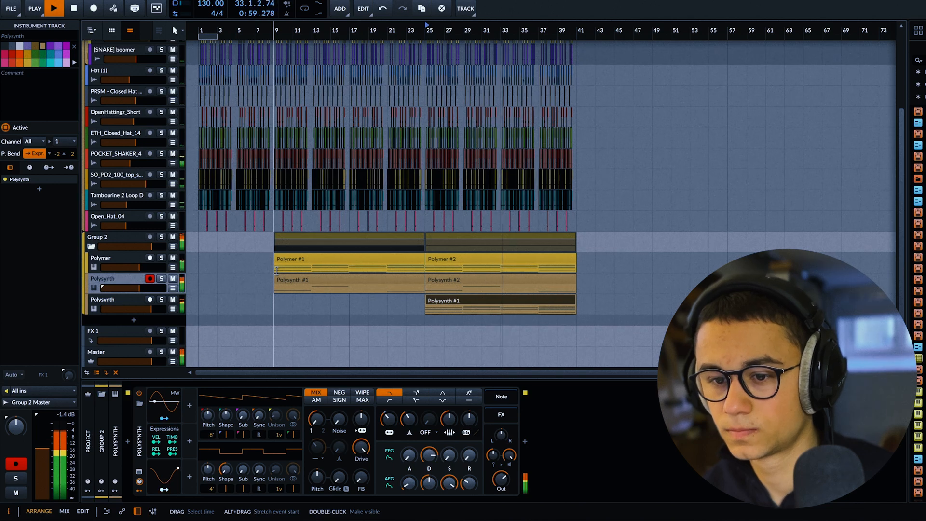
pyautogui.press('space')
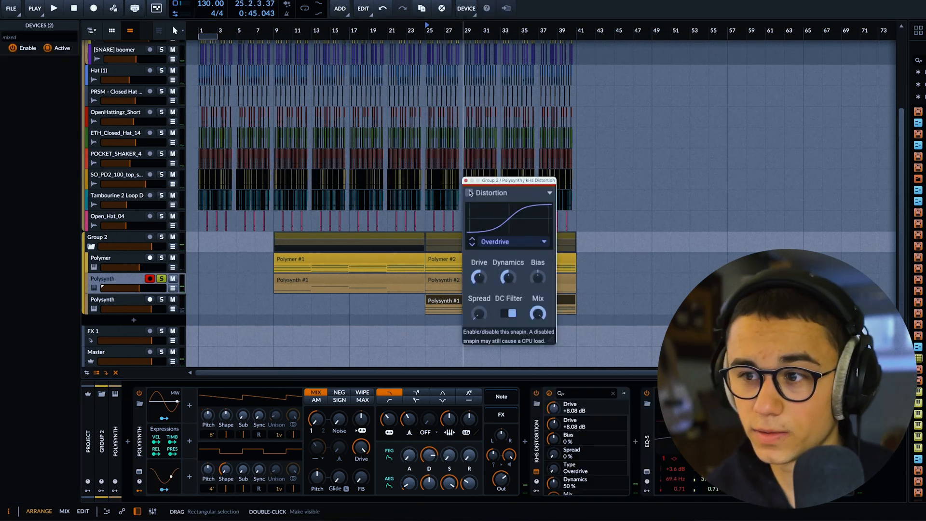
# Set the kHs Distortion on the upper Polysynth track to +6.60 dB drive and 80 % mix during playback.
pyautogui.press('space')
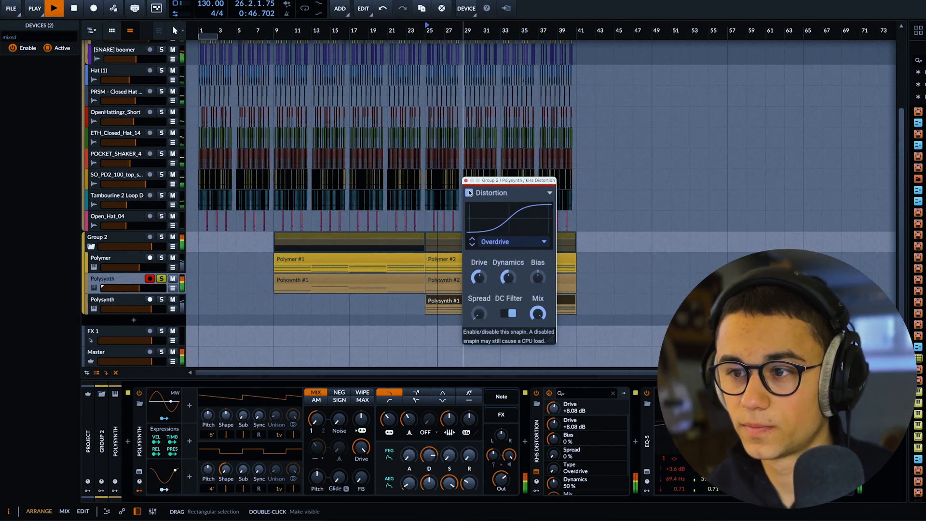
pyautogui.moveTo(478, 278); pyautogui.dragTo(479, 285)
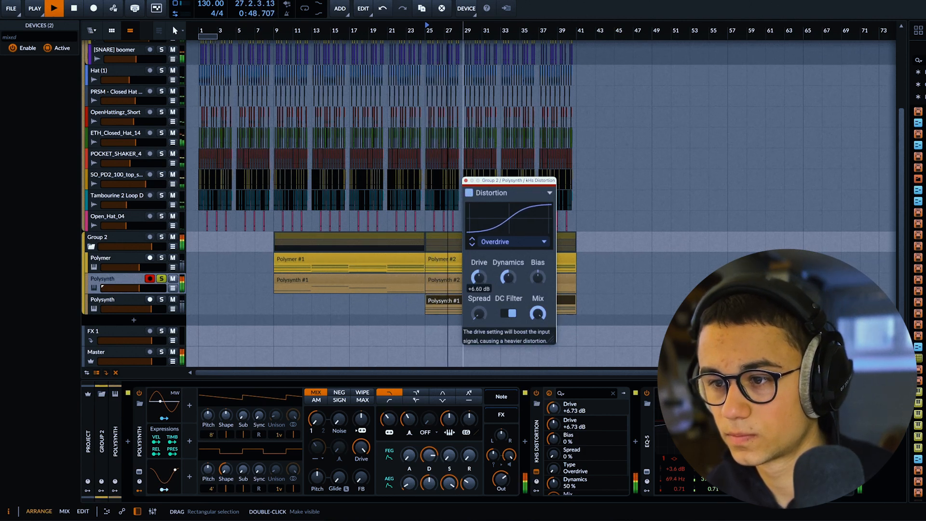
pyautogui.moveTo(538, 313); pyautogui.dragTo(538, 322)
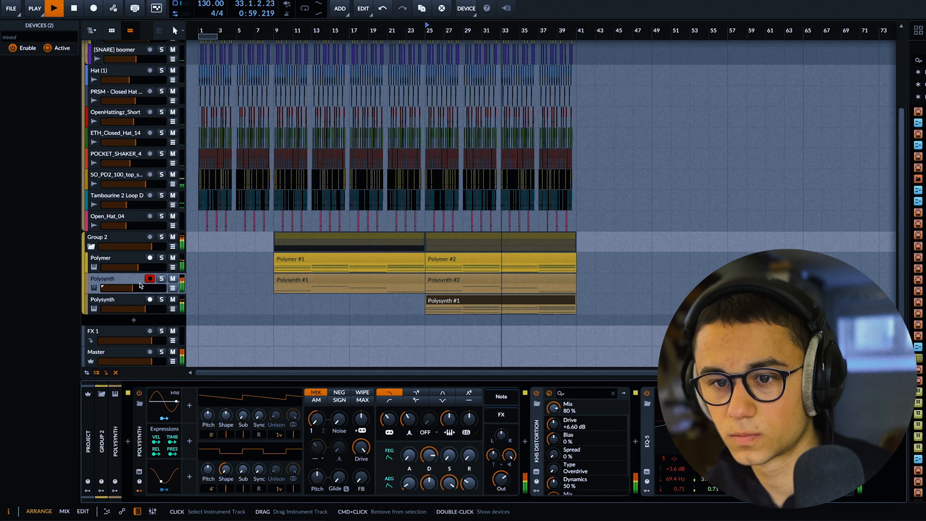
# Balance the upper Polysynth at about -13.3 dB and the Polymer at about -7.1 dB during playback, and save the project.
pyautogui.moveTo(138, 289); pyautogui.dragTo(140, 267)
pyautogui.press('XF86AudioRaiseVolume')
pyautogui.press('XF86AudioRaiseVolume')
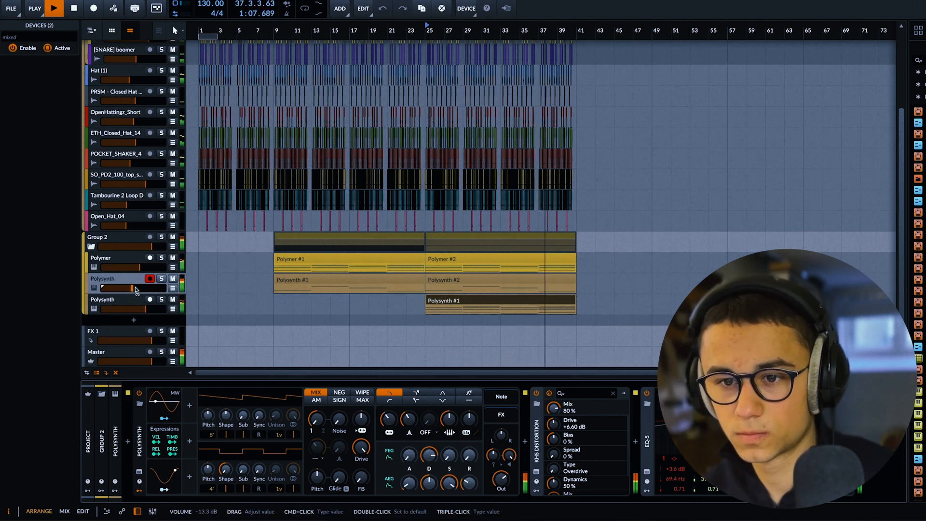
pyautogui.press('super+s')
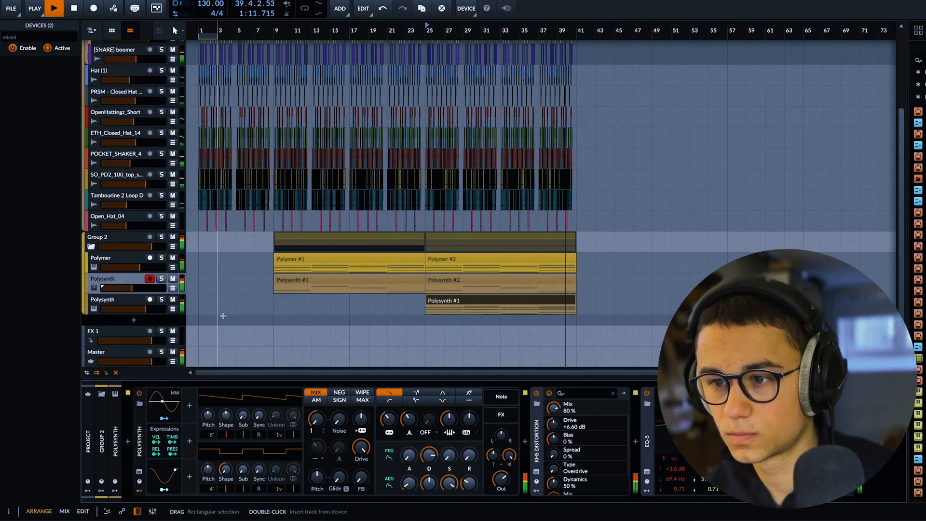
pyautogui.click(273, 30)
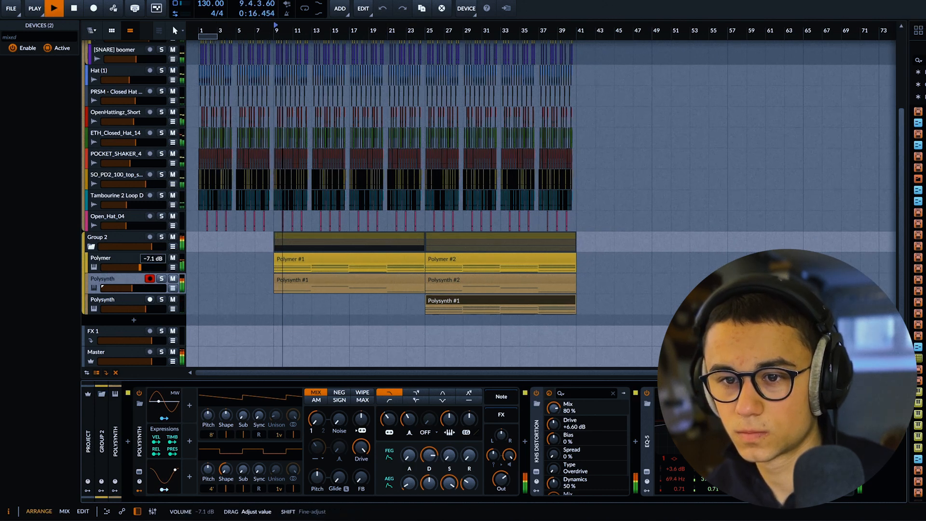
pyautogui.press('space')
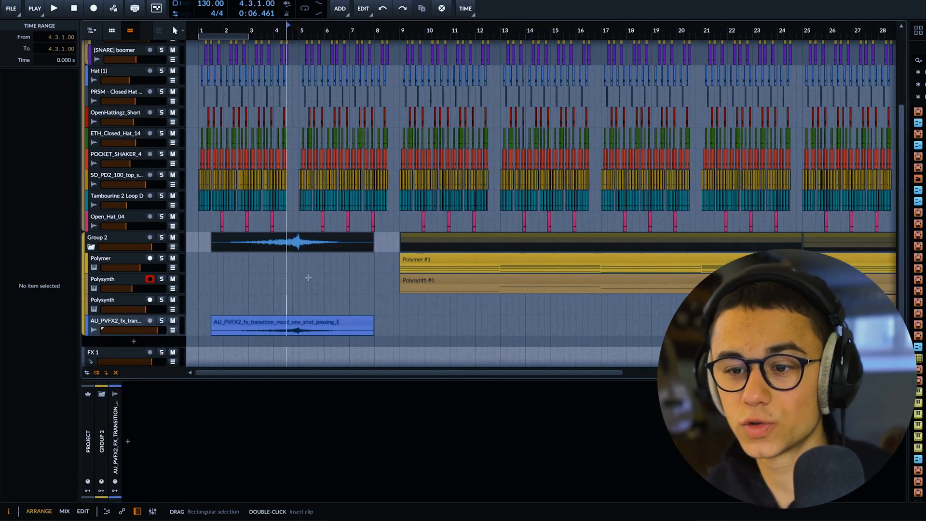
# Solo the AU_PVFX2 vocal transition track and play its clip from bar 3.
pyautogui.click(290, 323)
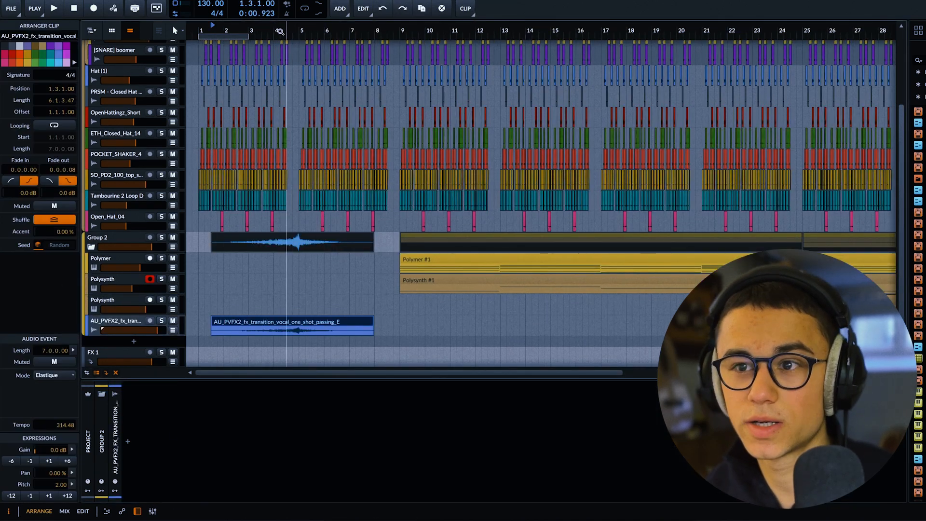
pyautogui.click(250, 29)
pyautogui.click(161, 321)
pyautogui.press('space')
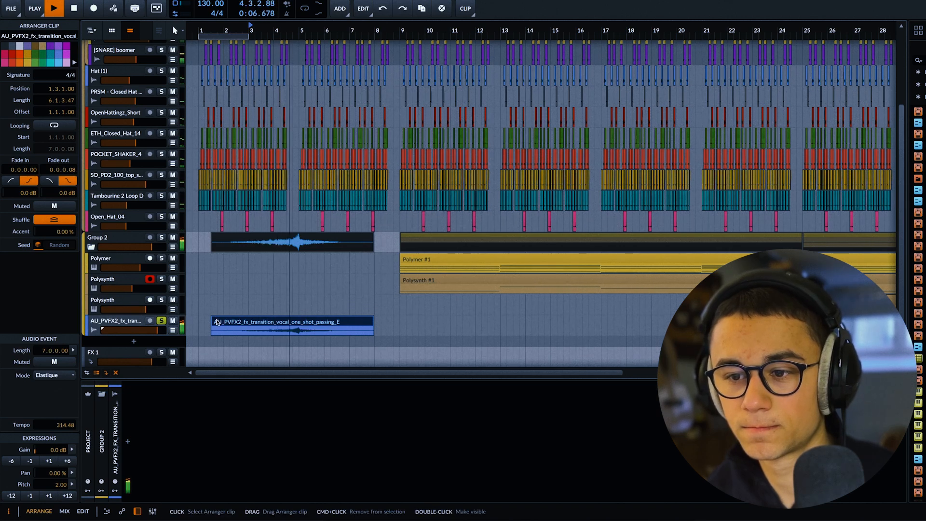
pyautogui.press('space')
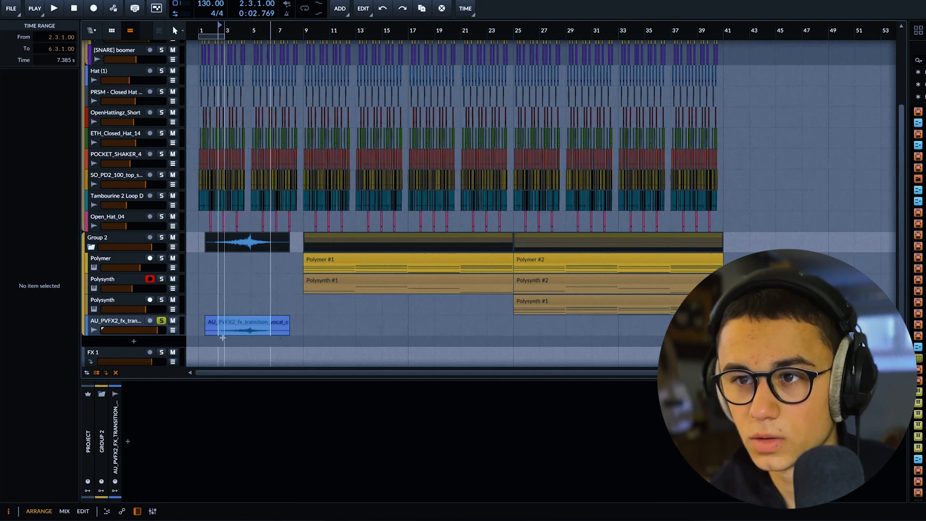
# Duplicate the vocal clip's section from 2.3 to 6.3 repeatedly until it runs past the end of the arrangement.
pyautogui.scroll(4, 213, 338)
pyautogui.hotkey('ctrl', 'd')
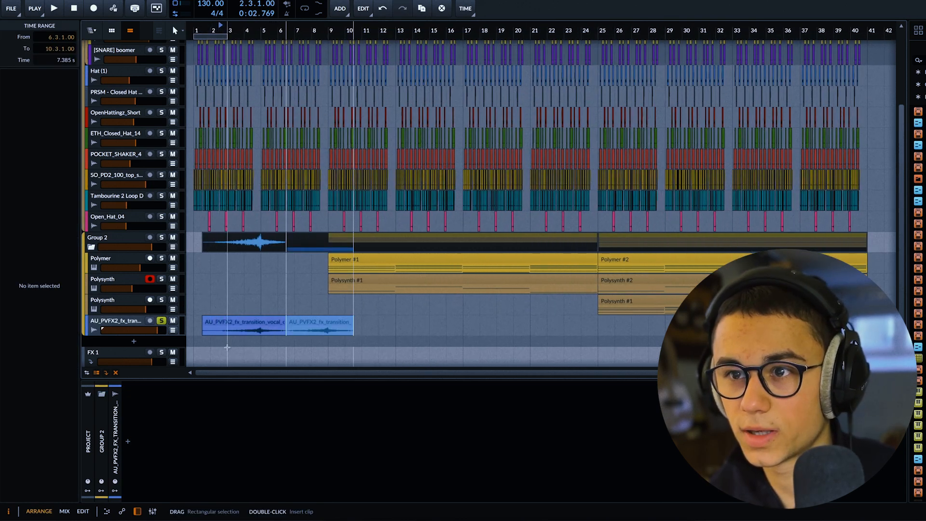
pyautogui.hotkey('ctrl', 'd')
pyautogui.hotkey('ctrl', 'd')
pyautogui.hotkey('ctrl', 'd')
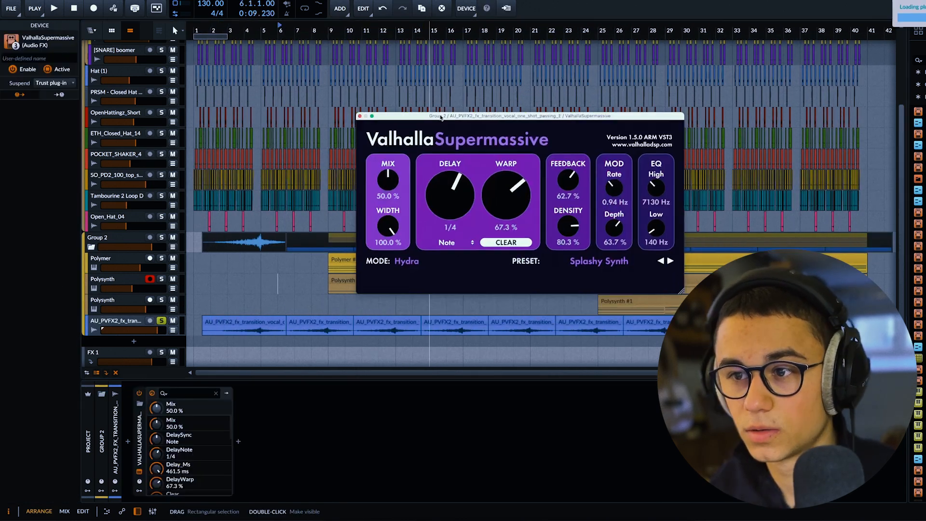
# Play the repeated vocal clips from bar 3 through the Splashy Synth preset of ValhallaSupermassive.
pyautogui.moveTo(440, 112); pyautogui.dragTo(458, 94)
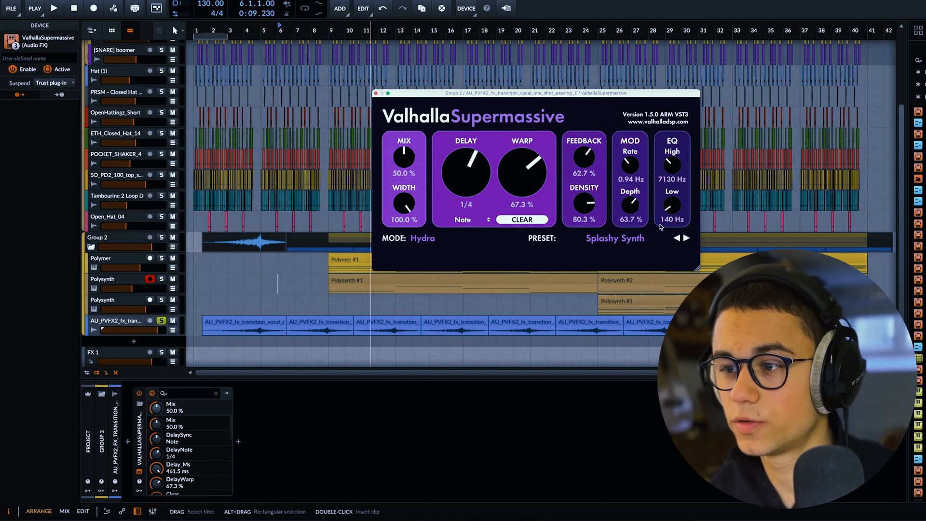
pyautogui.click(229, 31)
pyautogui.press('space')
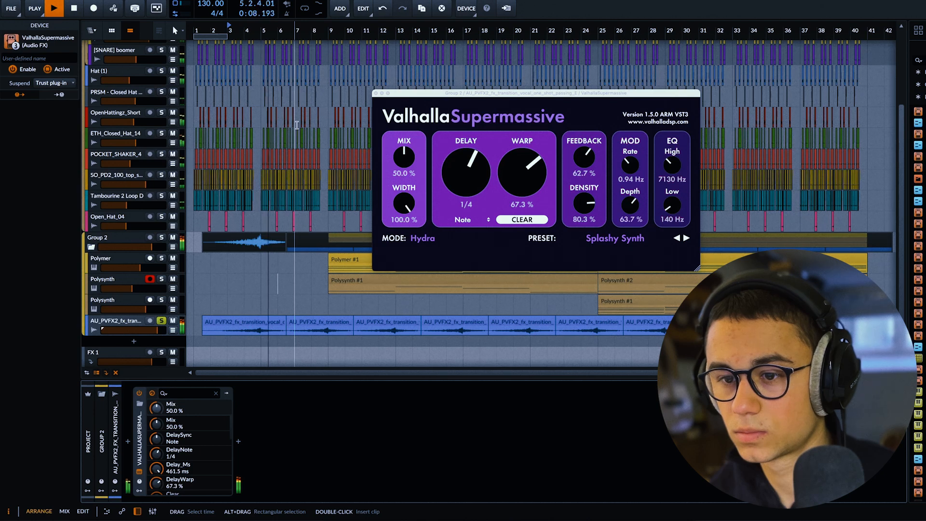
pyautogui.press('space')
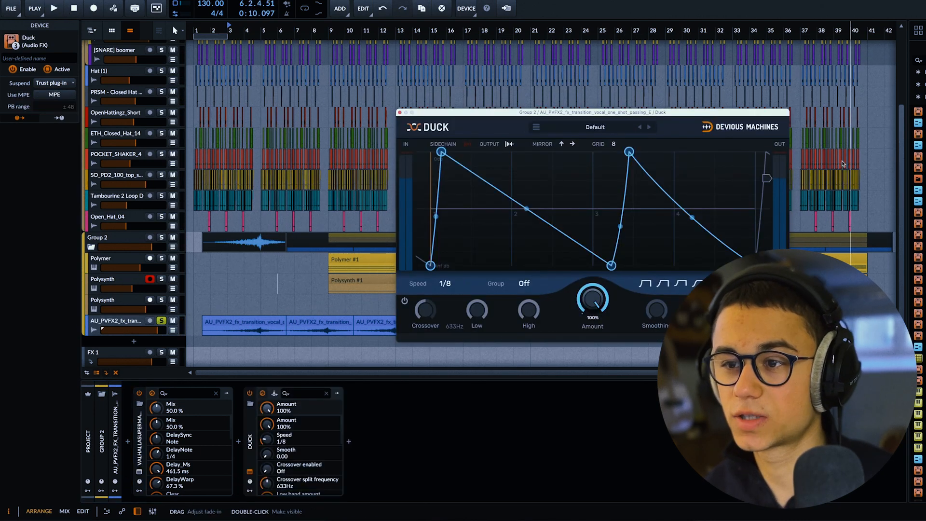
# Play the vocal through Duck, the CygnusX1 ValhallaSupermassive and EQ-5, and lower its track volume.
pyautogui.press('space')
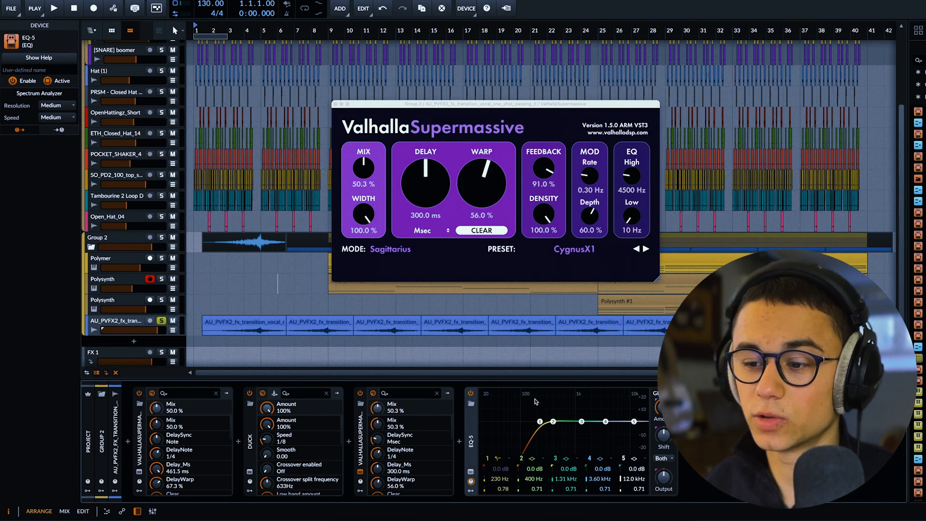
pyautogui.press('space')
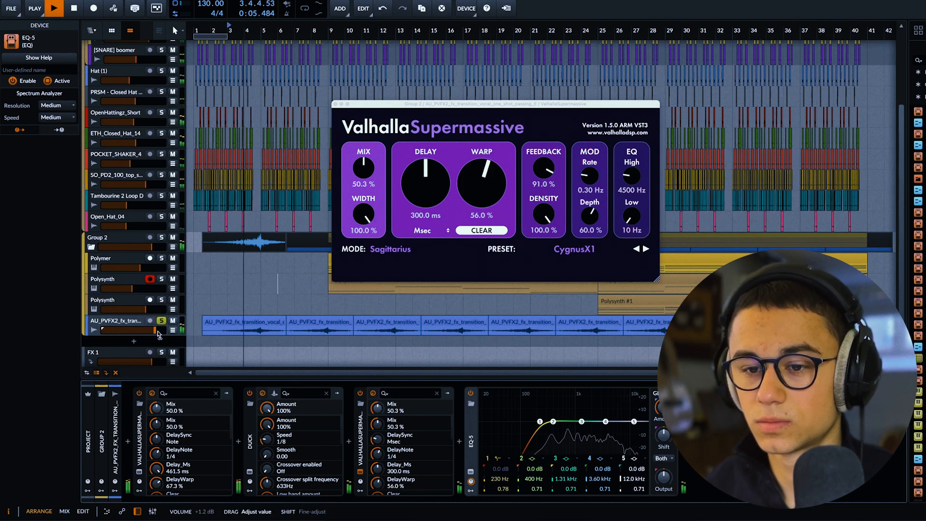
pyautogui.moveTo(158, 334); pyautogui.dragTo(151, 334)
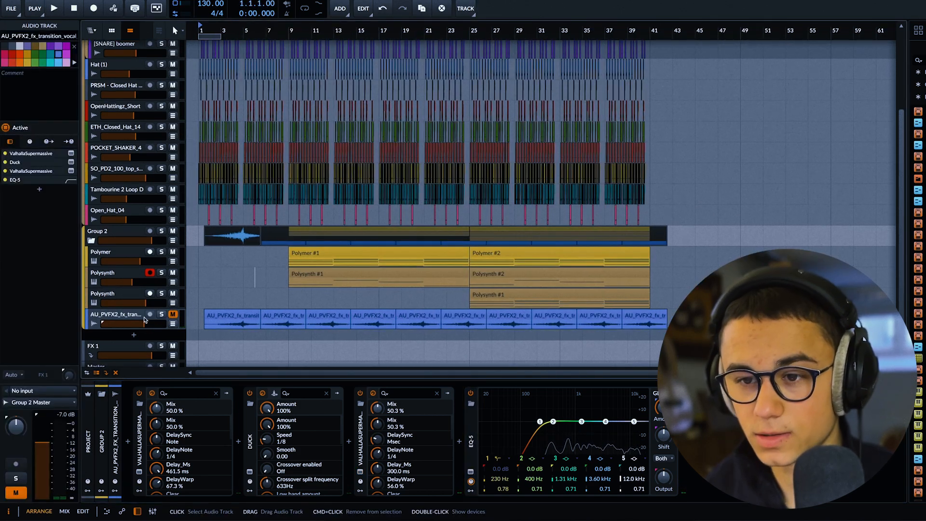
# Duplicate the vocal transition track and delete every other clip from the copy, starting with the first one.
pyautogui.press('super+d')
pyautogui.click(251, 335)
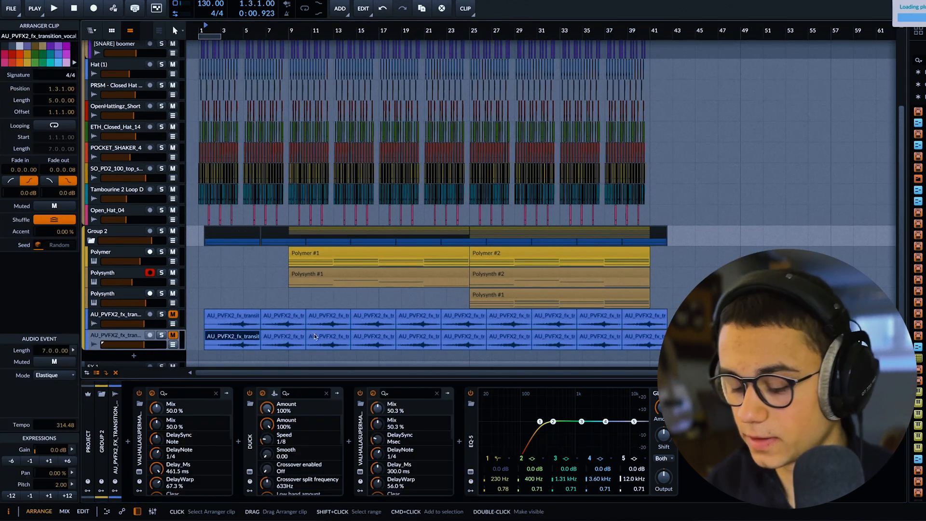
pyautogui.press('Delete')
pyautogui.click(314, 334)
pyautogui.press('Delete')
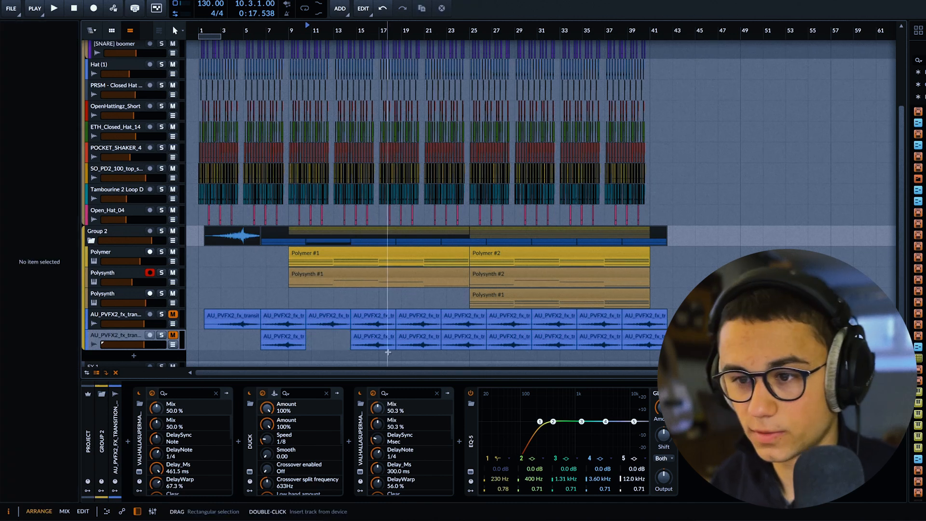
pyautogui.click(416, 339)
pyautogui.press('Delete')
pyautogui.click(507, 339)
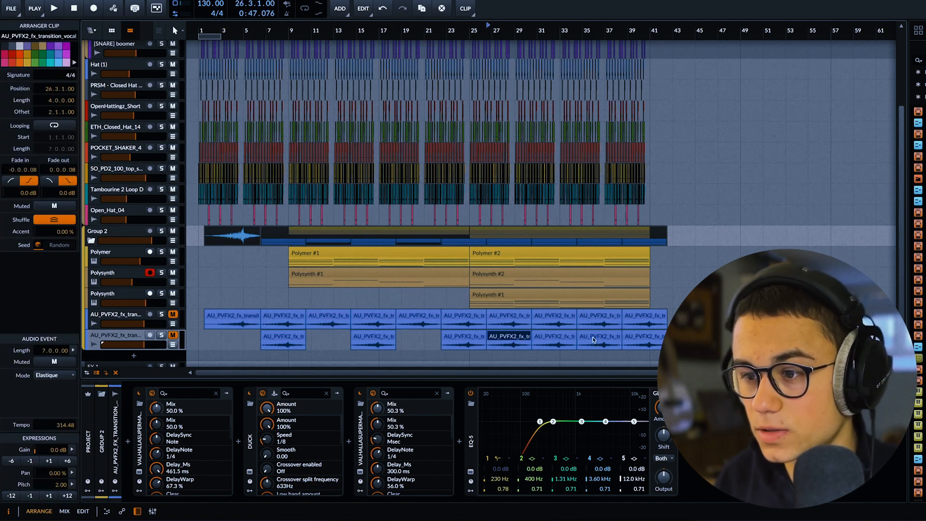
pyautogui.press('Delete')
pyautogui.moveTo(248, 337); pyautogui.dragTo(664, 347)
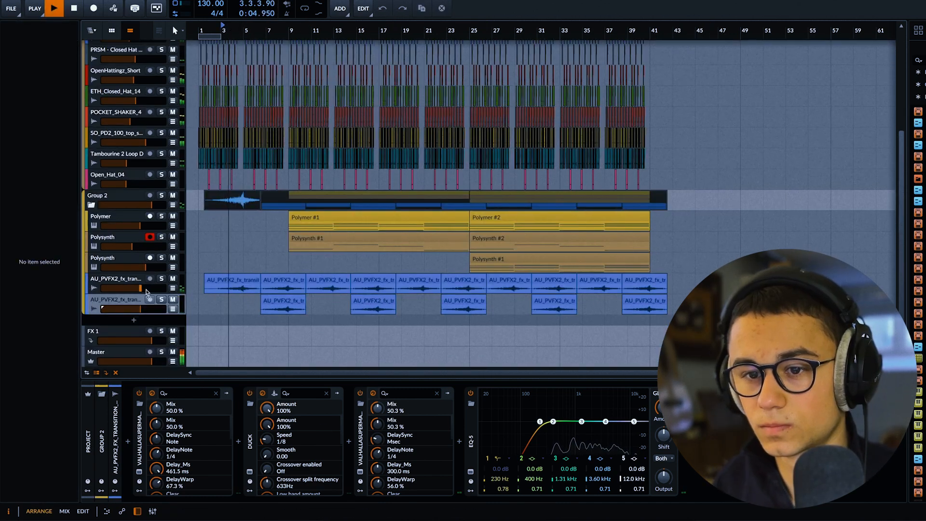
# Raise the volumes of both vocal transition tracks while the full arrangement plays.
pyautogui.moveTo(144, 288); pyautogui.dragTo(146, 309)
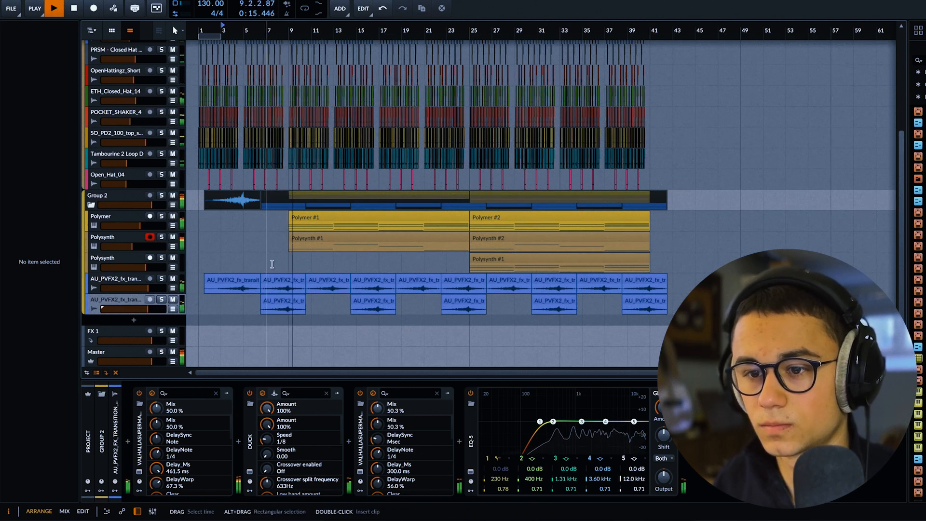
pyautogui.moveTo(148, 288); pyautogui.dragTo(150, 309)
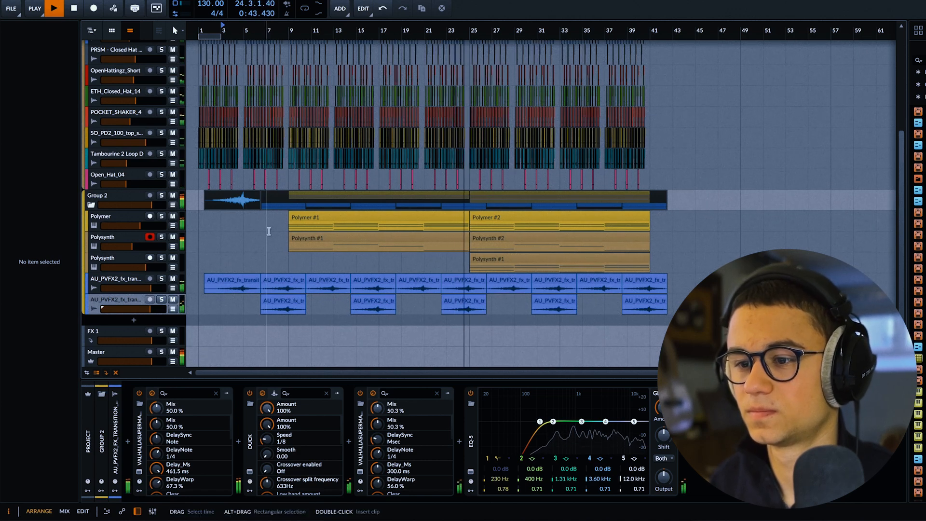
pyautogui.press('space')
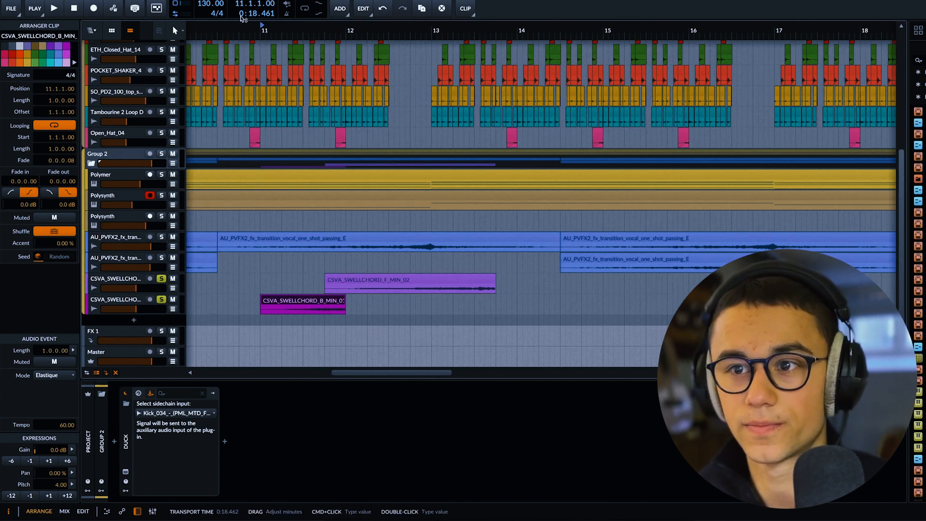
# Play the soloed B minor and F minor swell chord samples from bar 11.
pyautogui.press('space')
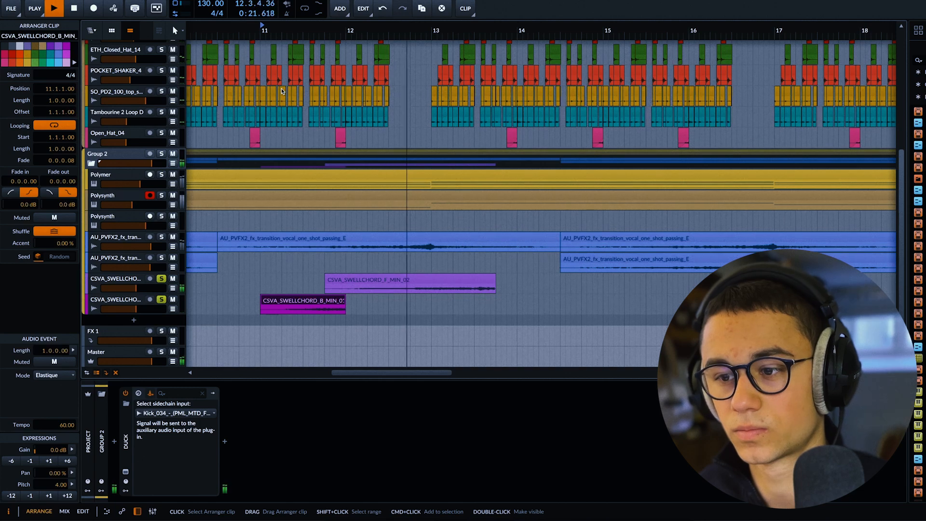
pyautogui.press('space')
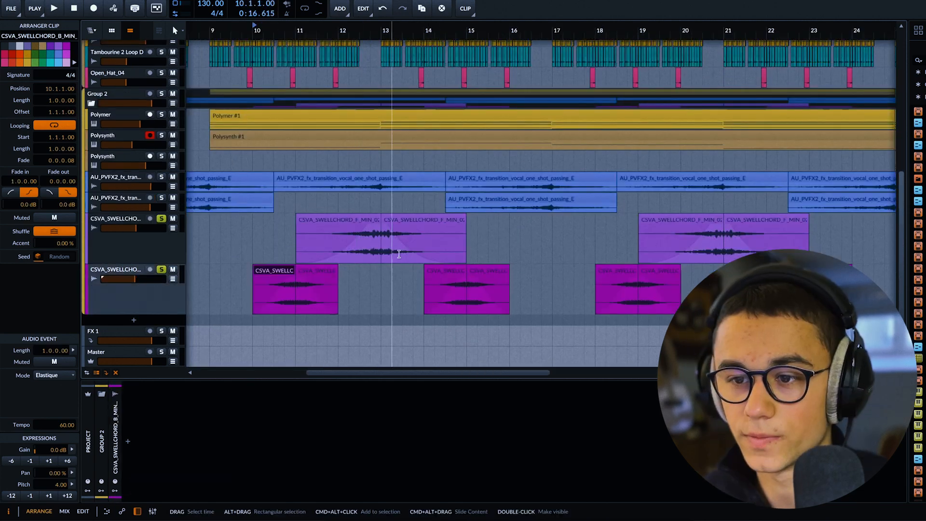
# Inspect both halves of the first B minor swell chord and play the faded swell layers from bar 9.
pyautogui.click(315, 271)
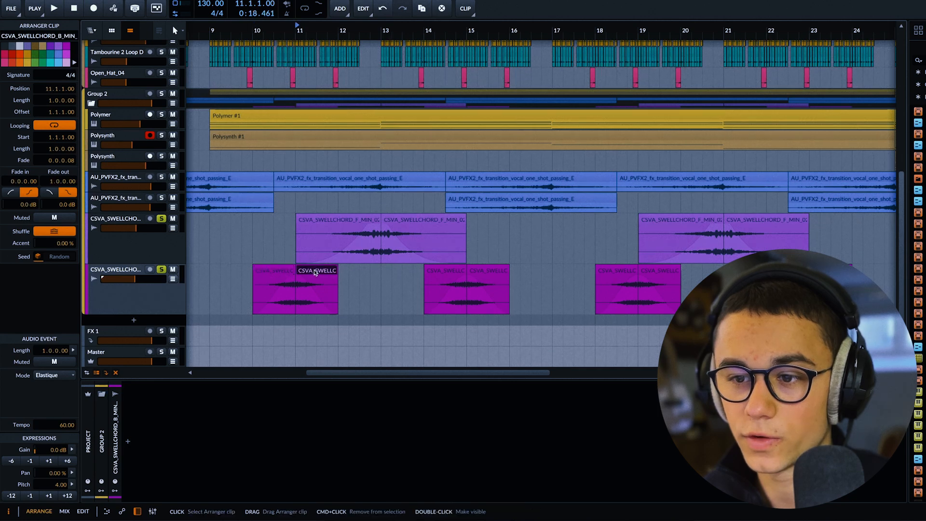
pyautogui.scroll(3, 327, 272)
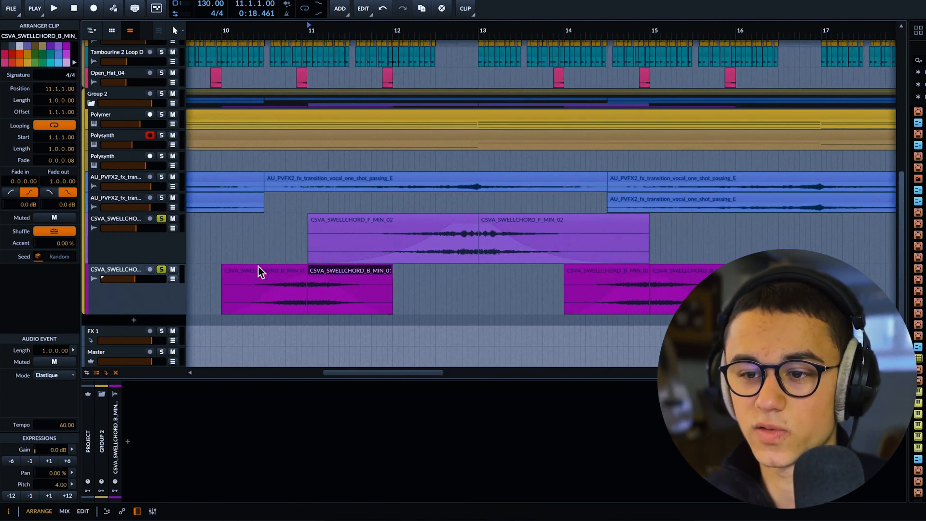
pyautogui.press('Left')
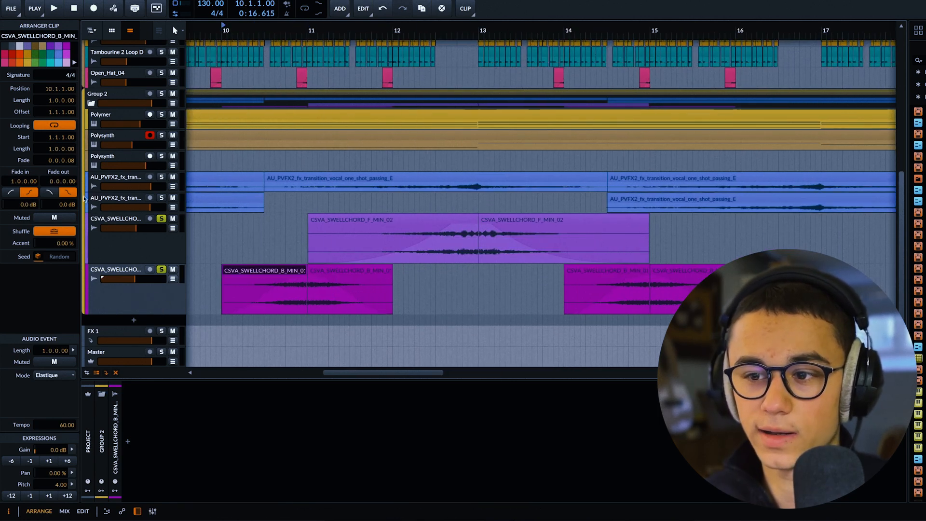
pyautogui.press('space')
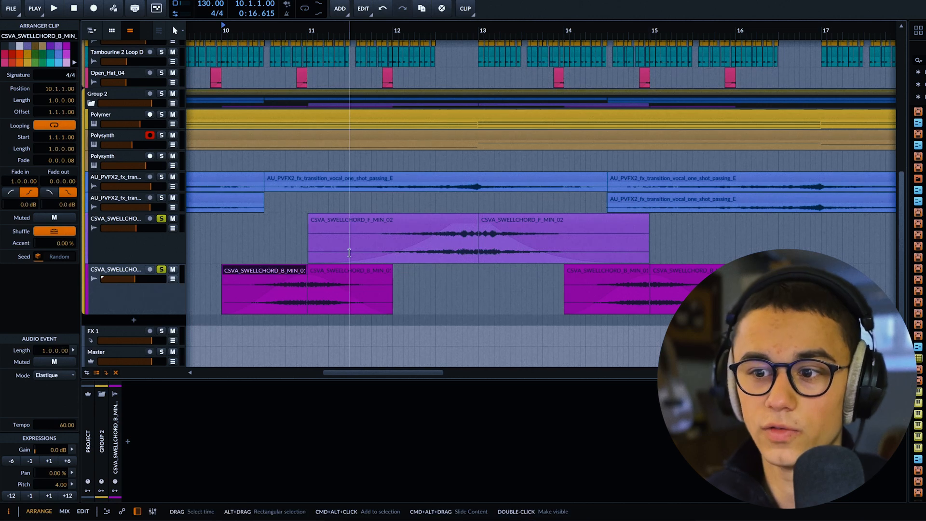
pyautogui.scroll(-3, 418, 154)
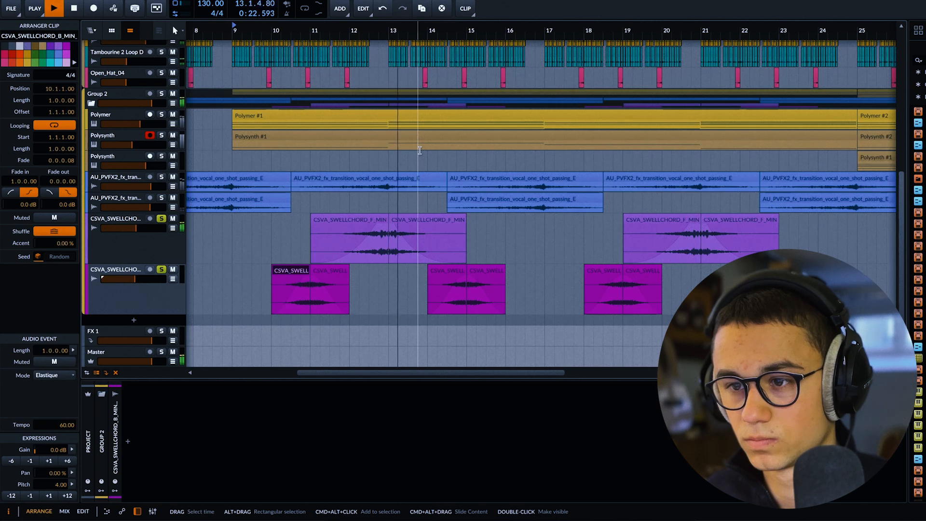
pyautogui.press('space')
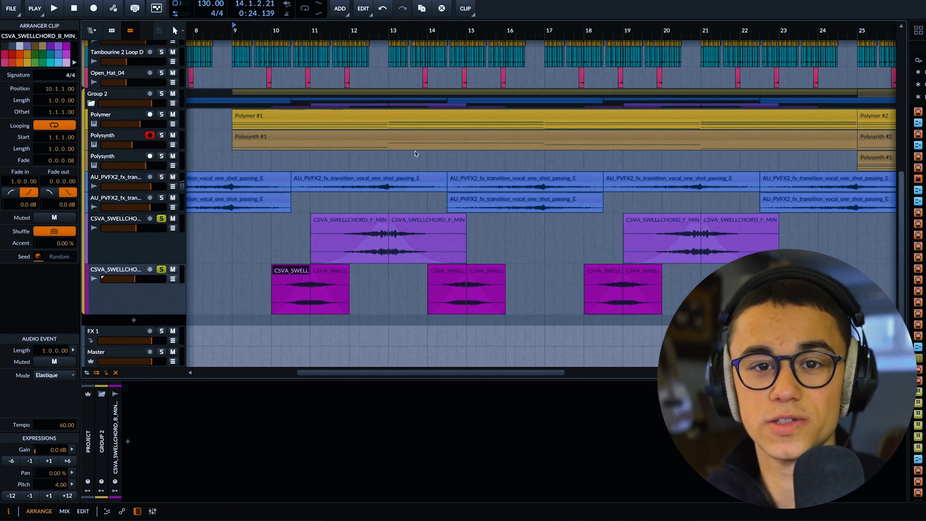
# Group the two swell chord tracks and play the group through Decapitator with Drive at 5.0.
pyautogui.keyDown('shift'); pyautogui.click(154, 245); pyautogui.keyUp('shift')
pyautogui.press('super+g')
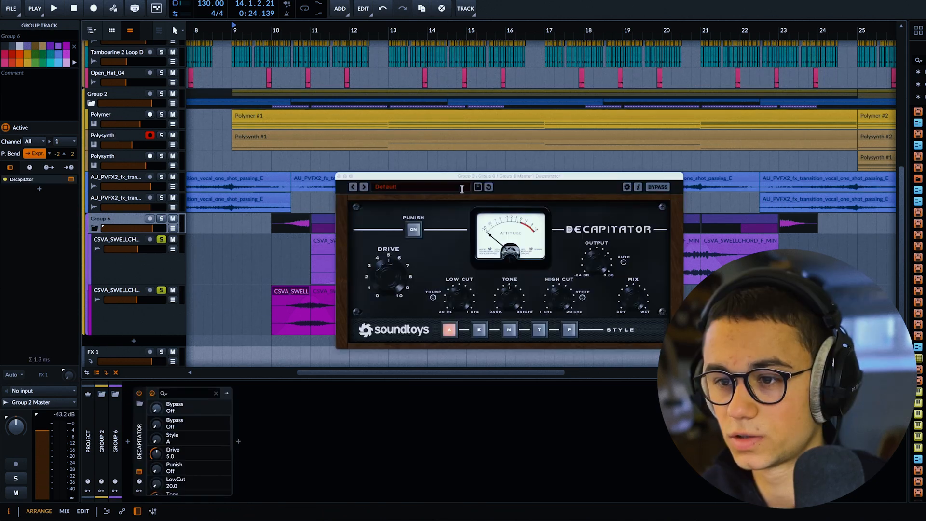
pyautogui.moveTo(436, 179); pyautogui.dragTo(531, 143)
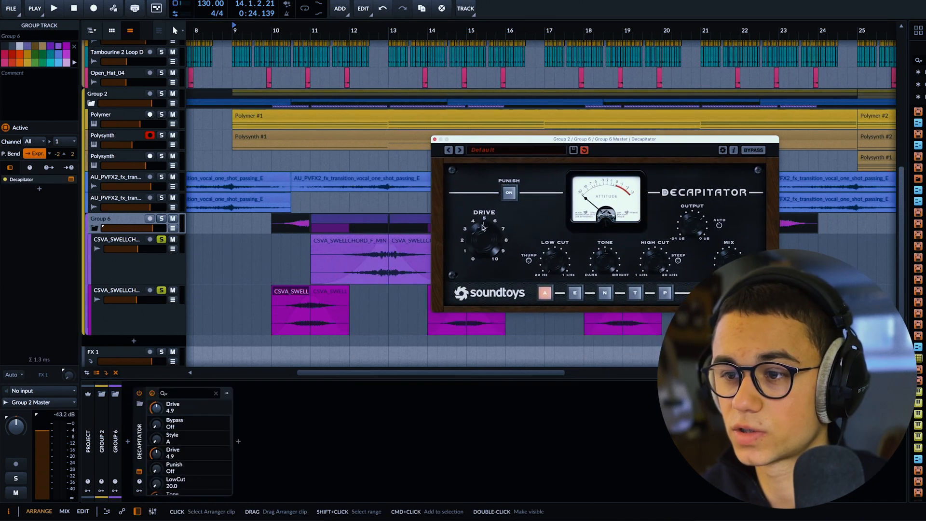
pyautogui.click(282, 31)
pyautogui.press('space')
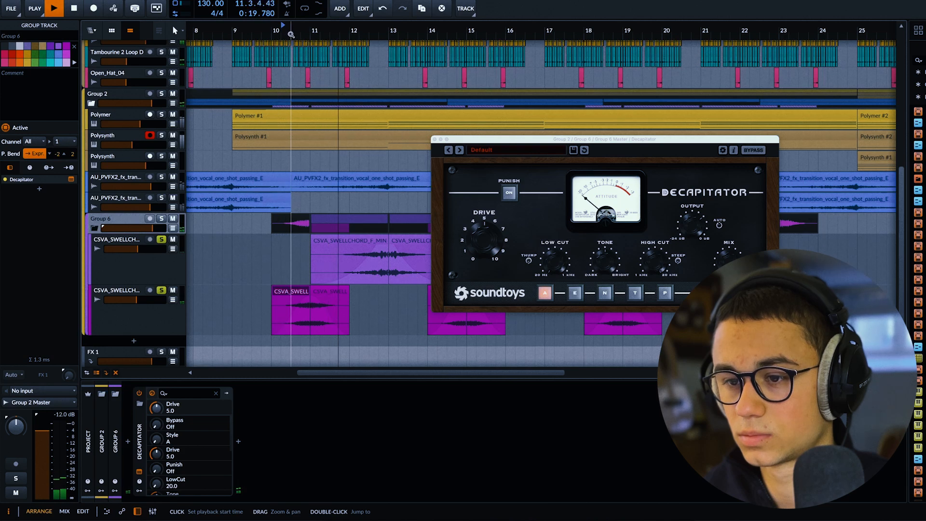
pyautogui.click(434, 140)
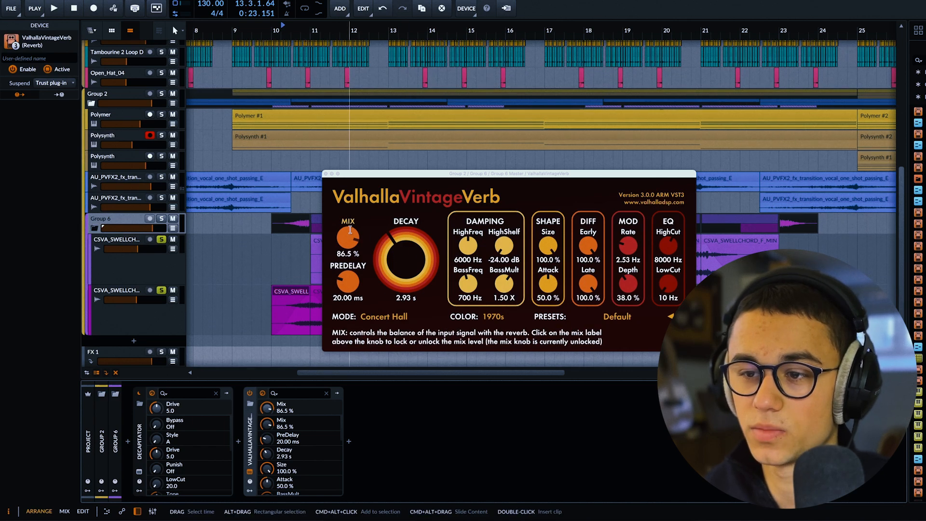
# Play the swell group through ValhallaVintageVerb at 86.5 % mix and raise its decay to 5.08 s.
pyautogui.press('space')
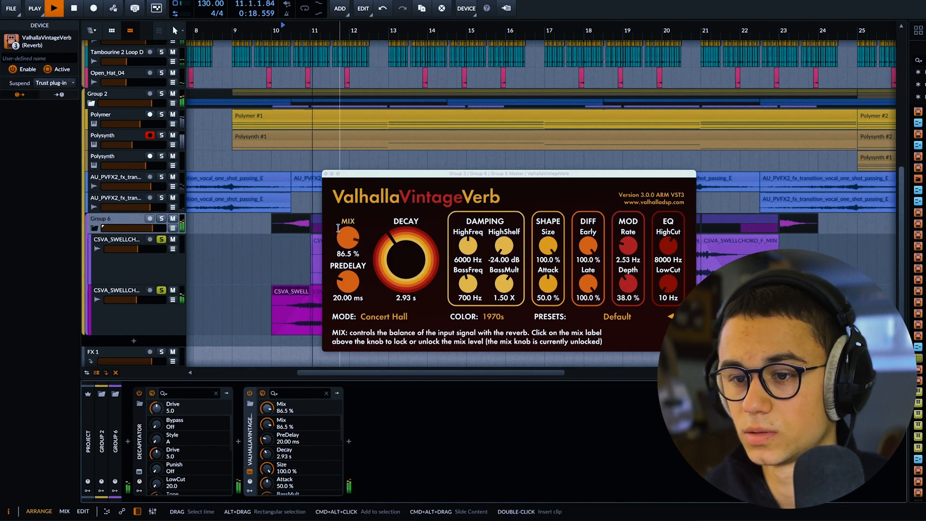
pyautogui.click(325, 174)
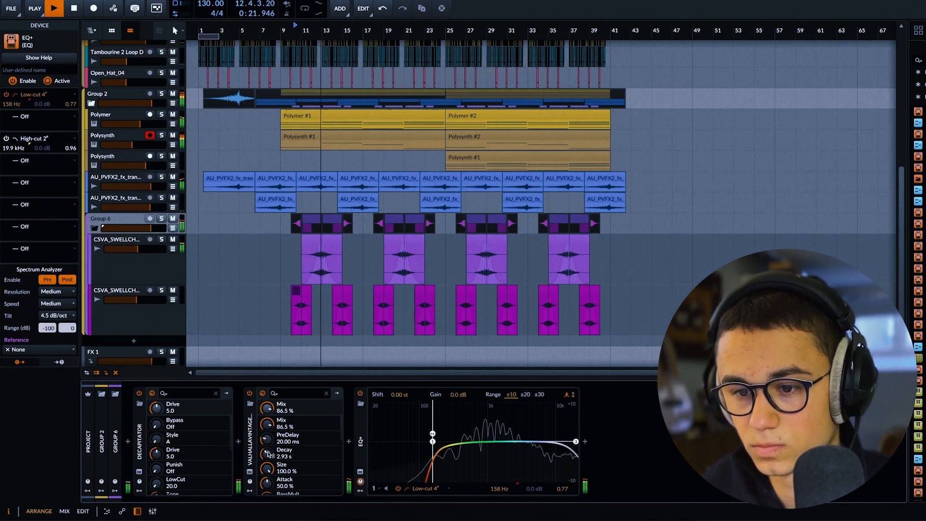
pyautogui.moveTo(267, 453); pyautogui.dragTo(267, 434)
pyautogui.press('space')
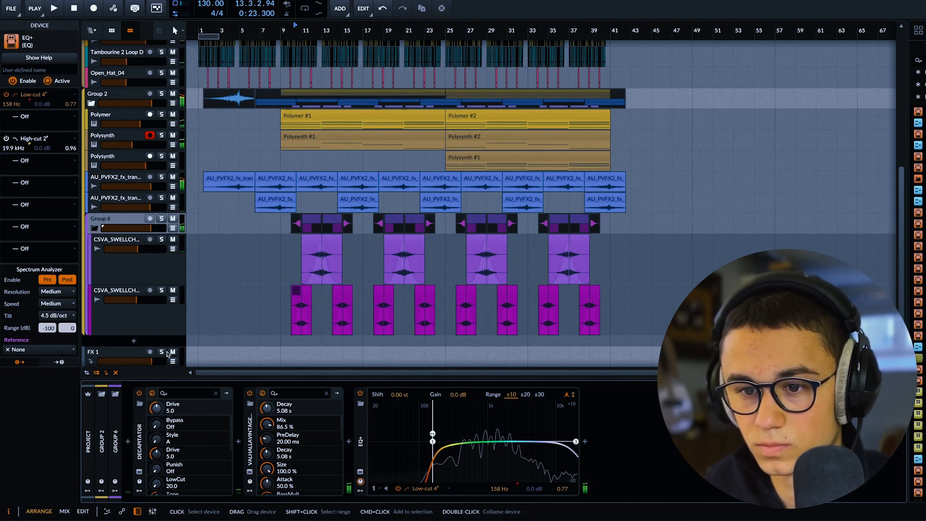
# Solo the swell group and set ValhallaVintageVerb's decay to 5.76 s and mix to 89.0 %.
pyautogui.click(161, 219)
pyautogui.click(250, 472)
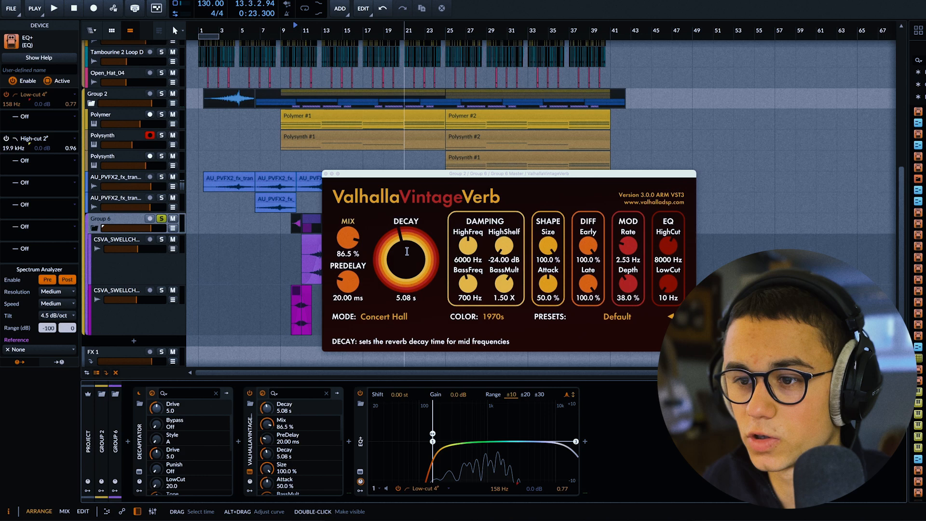
pyautogui.moveTo(406, 253); pyautogui.dragTo(404, 247)
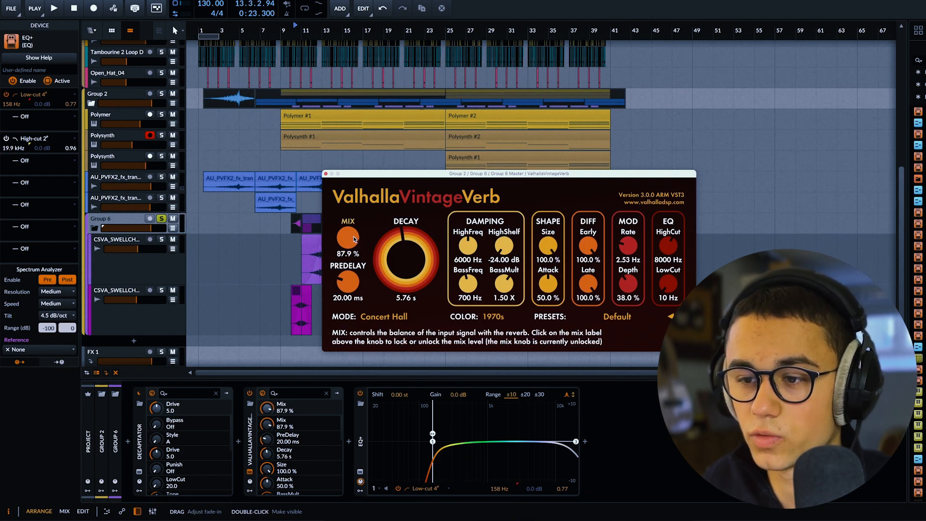
pyautogui.moveTo(353, 238); pyautogui.dragTo(353, 237)
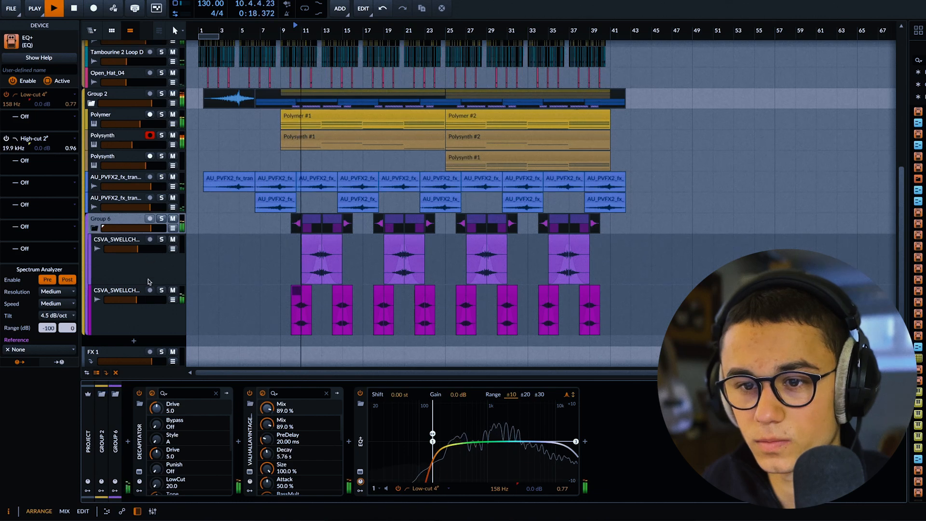
# Lower the volumes of the B minor swell track and its group, and lengthen the reverb decay further.
pyautogui.moveTo(150, 299); pyautogui.dragTo(149, 300)
pyautogui.moveTo(151, 228); pyautogui.dragTo(149, 228)
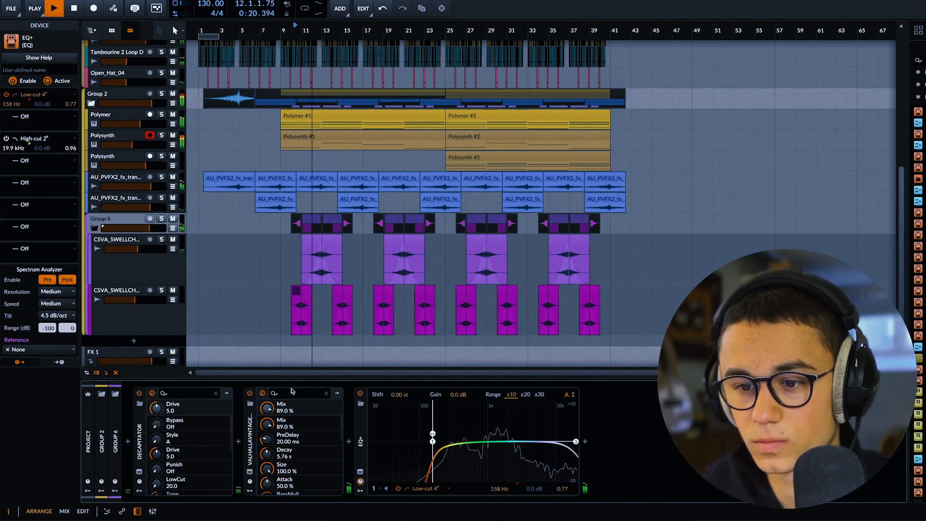
pyautogui.moveTo(268, 454); pyautogui.dragTo(272, 422)
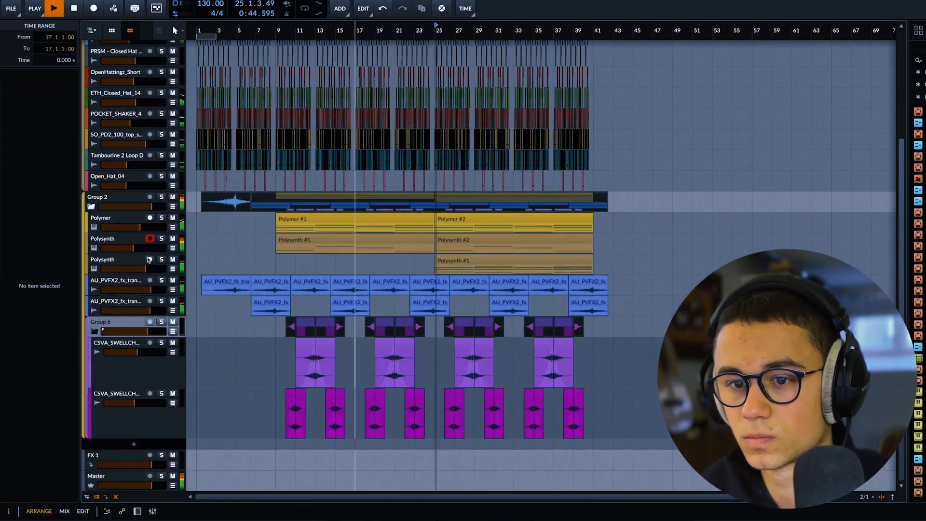
# Adjust the volume of the second Polysynth track during playback and save the project.
pyautogui.moveTo(147, 269); pyautogui.dragTo(148, 271)
pyautogui.press('super+s')
pyautogui.press('super+s')
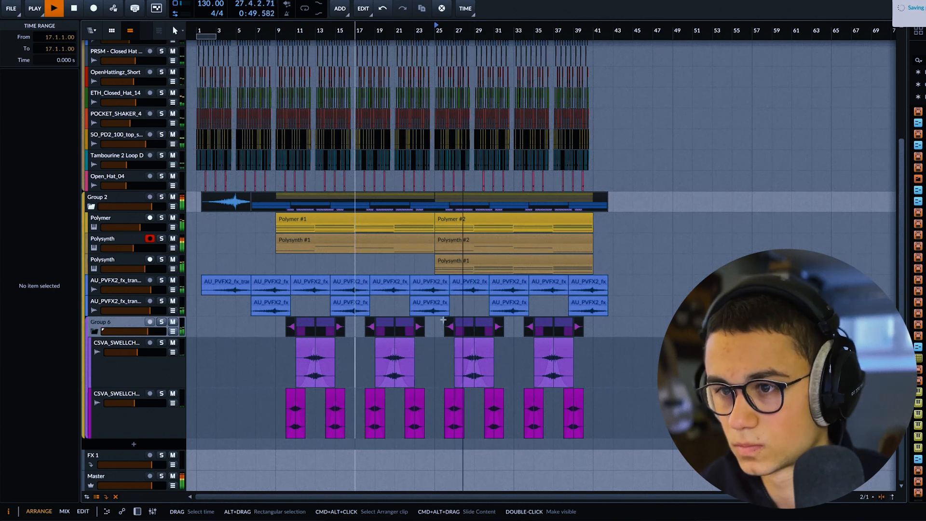
# Play the full arrangement from bar 1 and review all drum, synth, vocal and swell layers.
pyautogui.scroll(5, 470, 309)
pyautogui.scroll(-5, 435, 328)
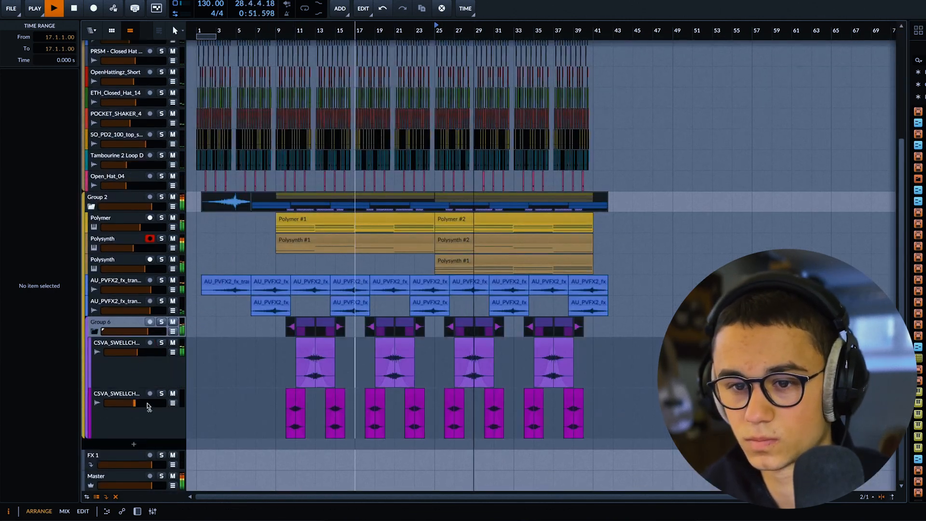
pyautogui.scroll(4, 120, 359)
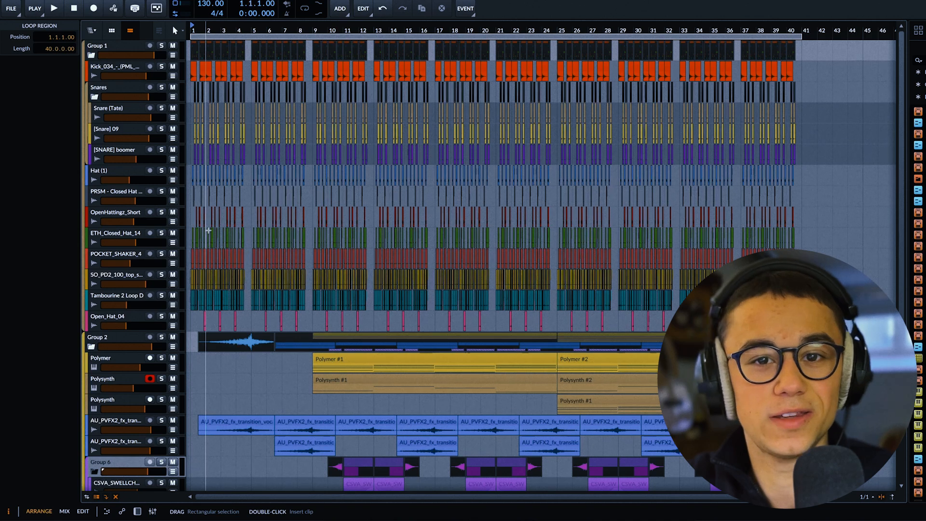
pyautogui.scroll(-3, 348, 227)
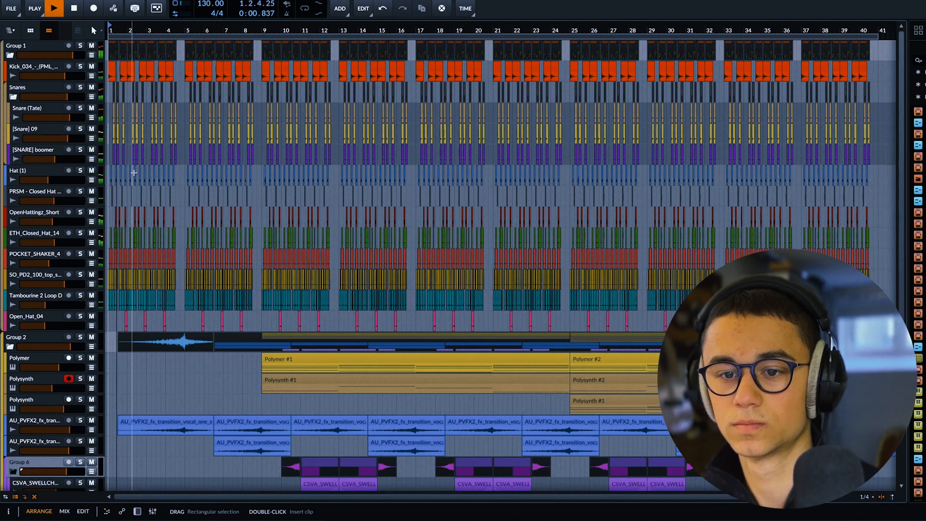
pyautogui.scroll(-2, 135, 172)
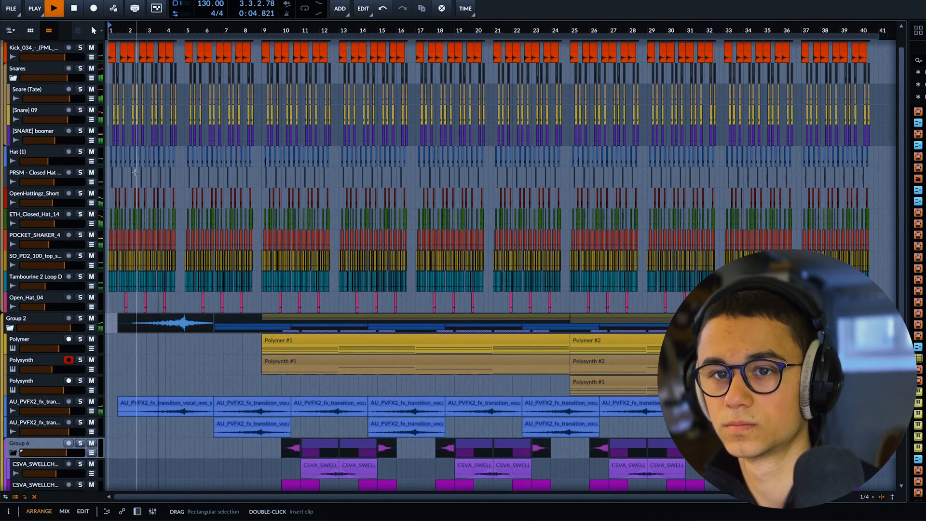
pyautogui.scroll(-1, 135, 172)
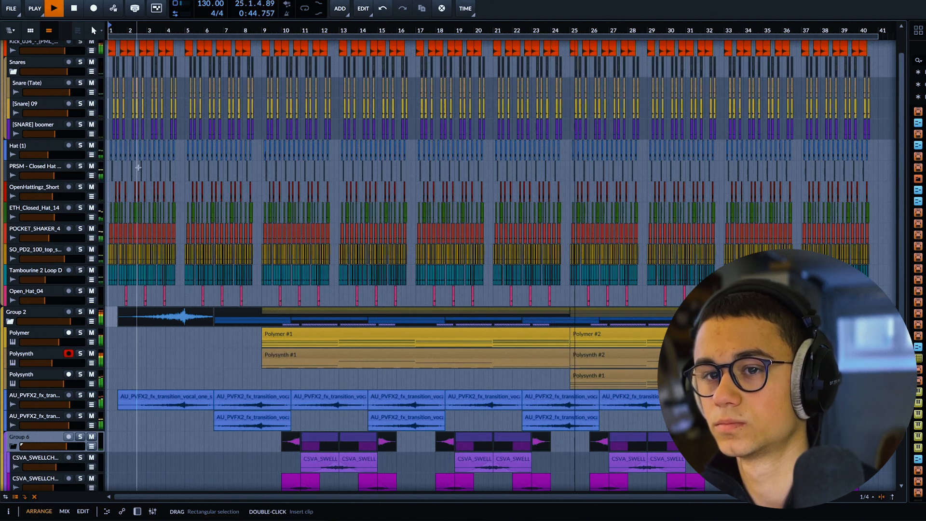
pyautogui.scroll(-2, 139, 169)
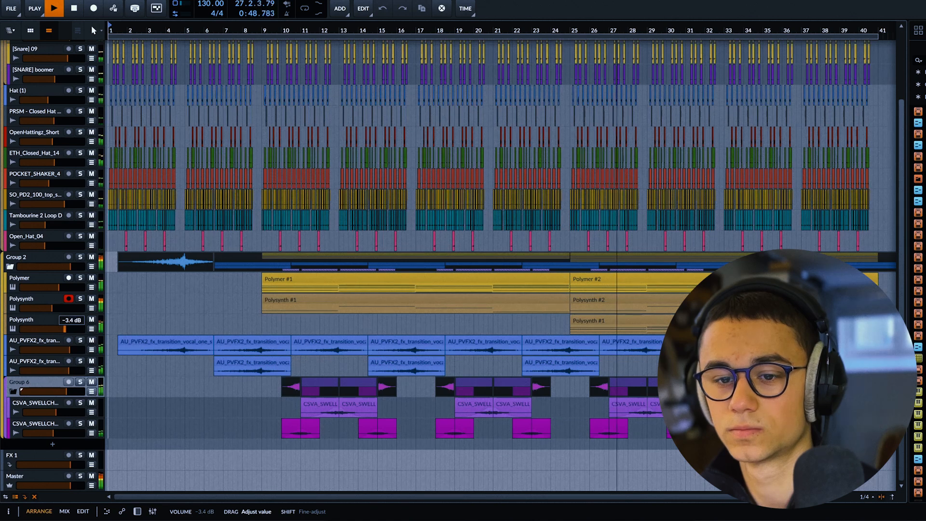
# Raise the volume of the second Polysynth track and play the rest of the arrangement through bar 40.
pyautogui.moveTo(65, 329); pyautogui.dragTo(72, 332)
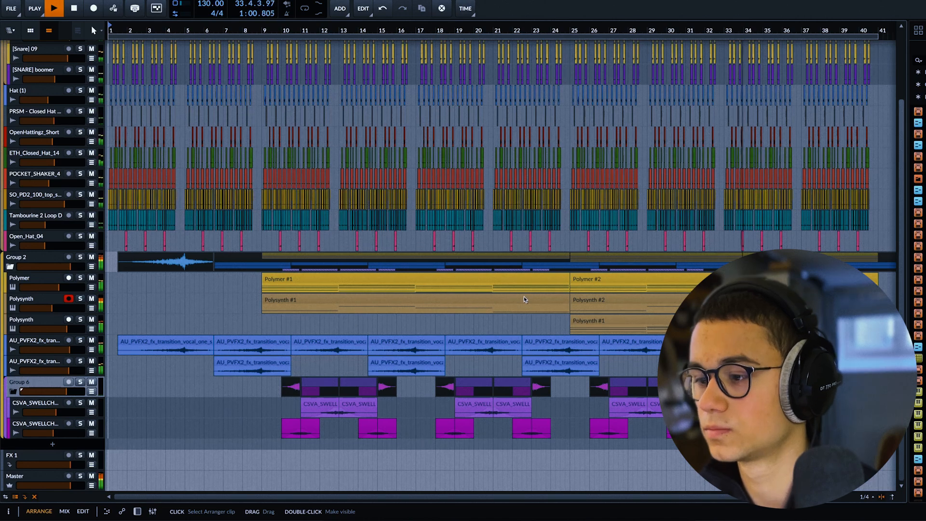
pyautogui.scroll(2, 525, 298)
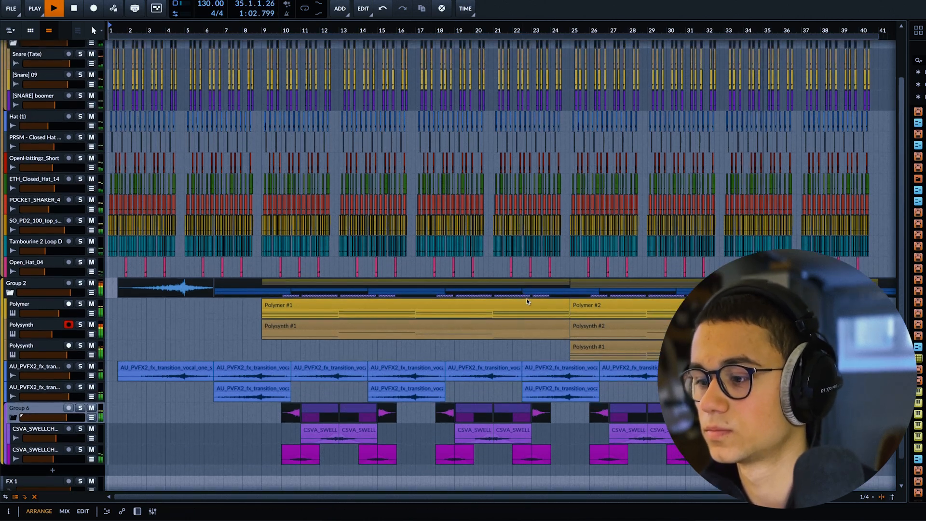
pyautogui.scroll(4, 527, 302)
pyautogui.scroll(-4, 527, 293)
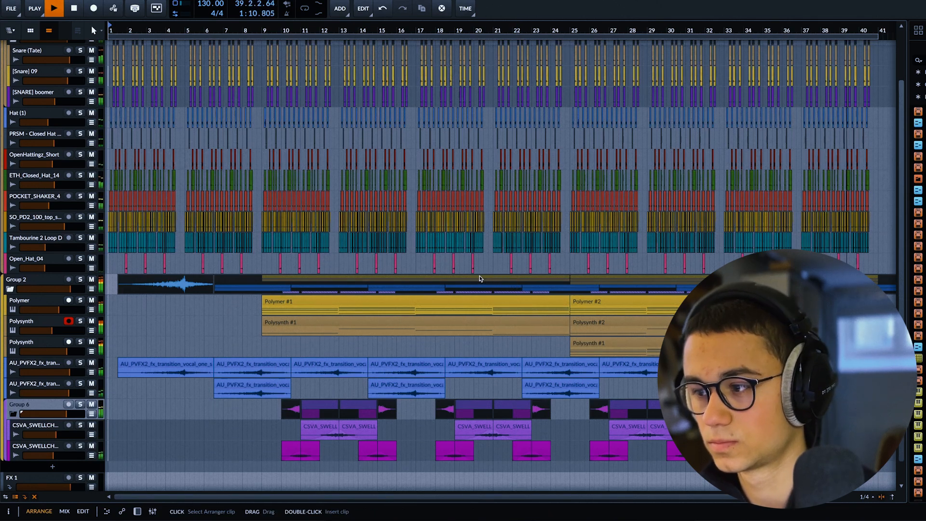
pyautogui.scroll(-2, 479, 277)
pyautogui.scroll(4, 478, 276)
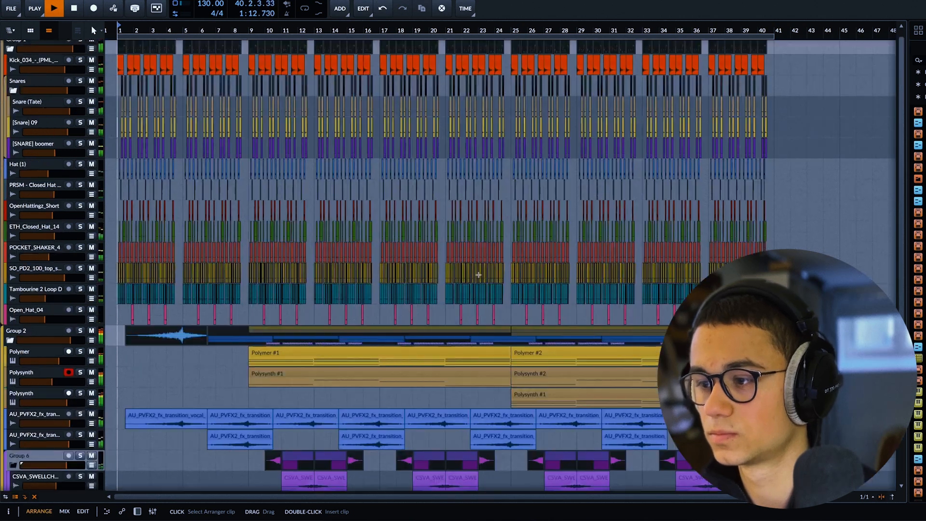